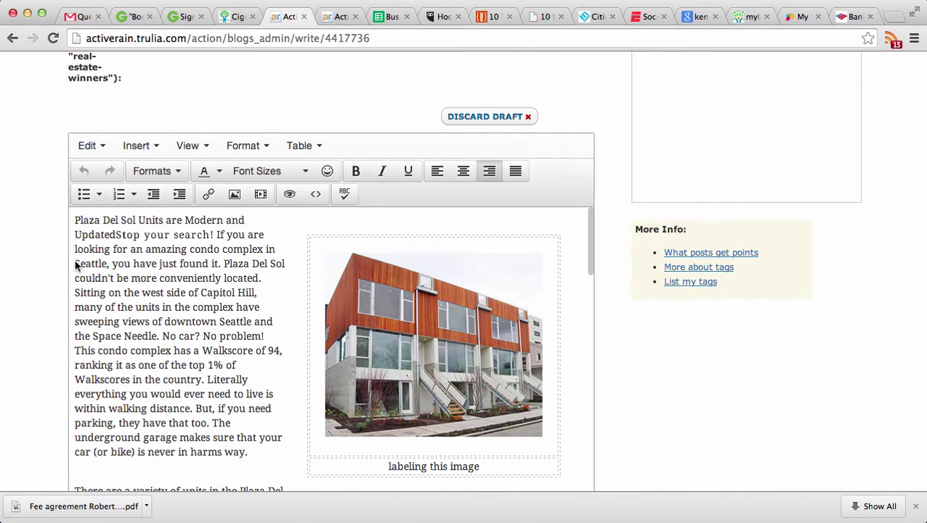
scroll(37, 256, "down", 1)
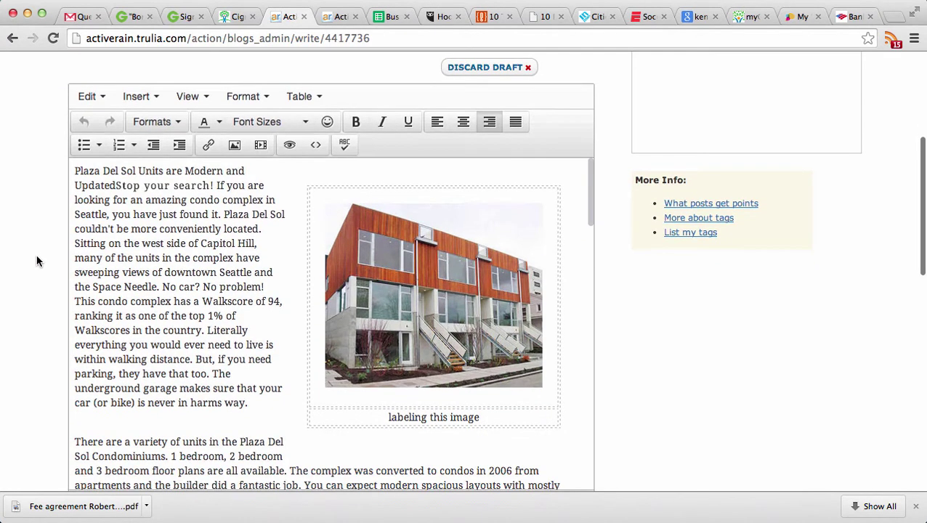
- Delete the existing table holding the townhome image and caption, leaving the opening text full width
left_click(306, 306)
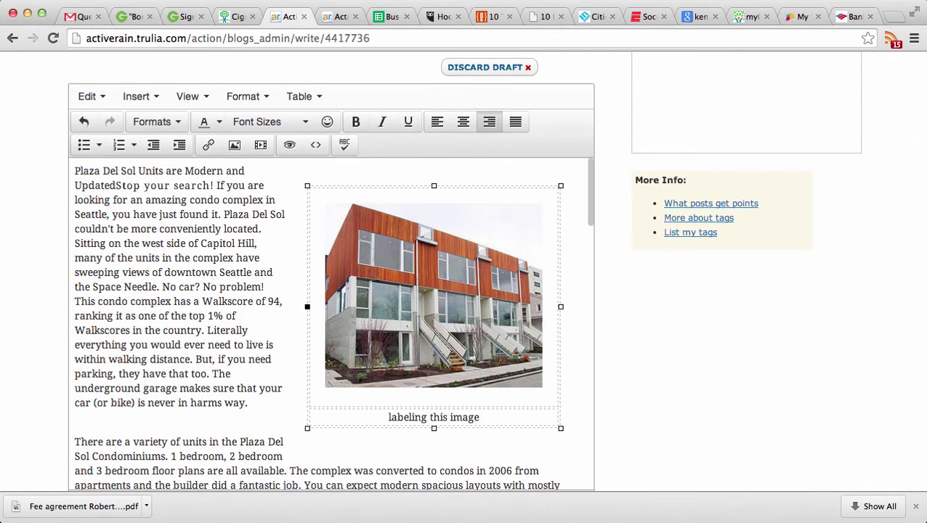
left_click(308, 252)
left_click(299, 96)
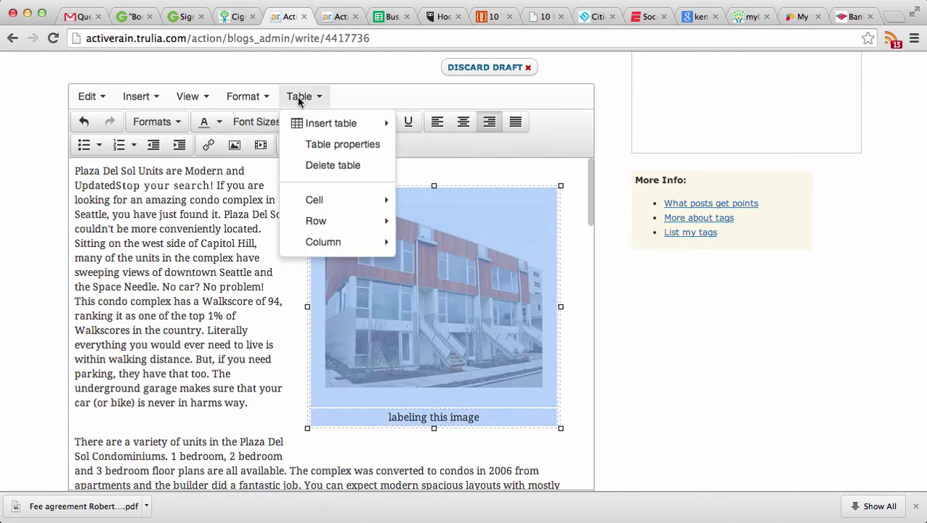
left_click(315, 164)
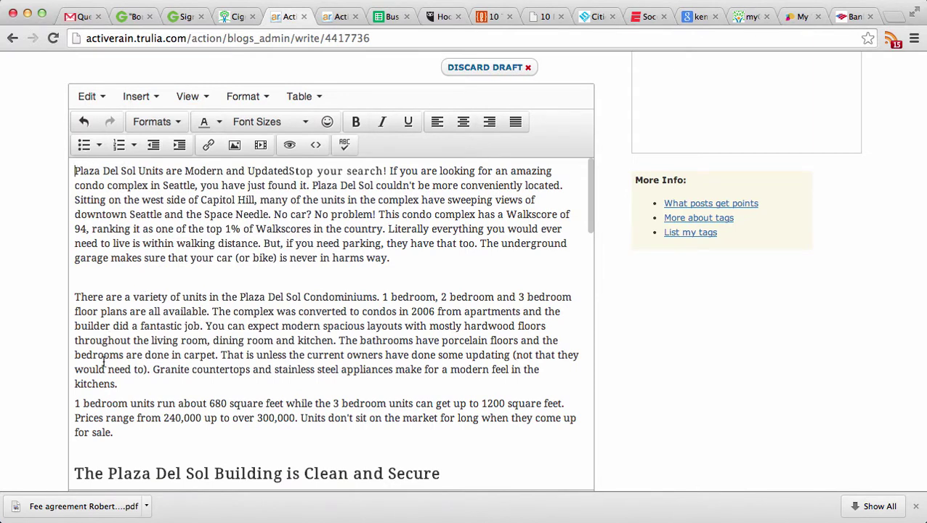
left_click(126, 382)
- Insert a 1 x 2 table at the very top of the post, above the Plaza Del Sol text
left_click(304, 96)
mouse_move(317, 128)
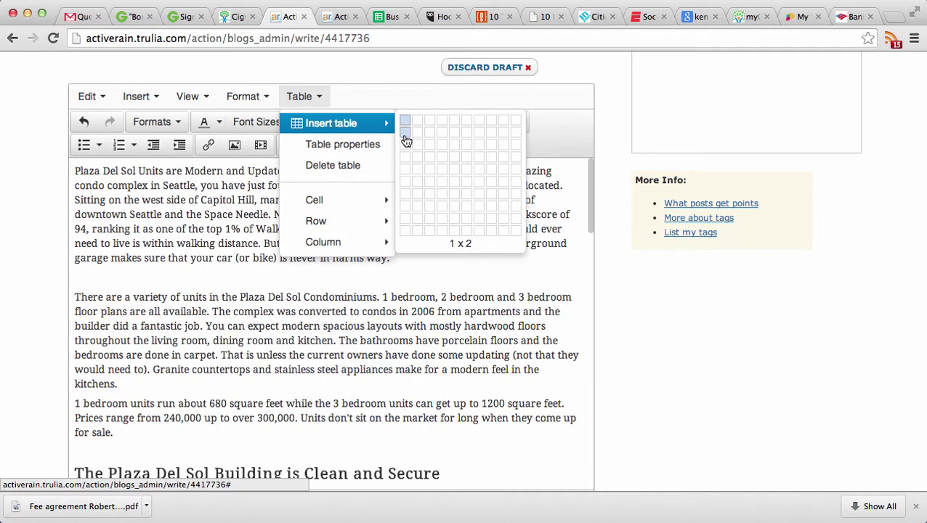
left_click(406, 140)
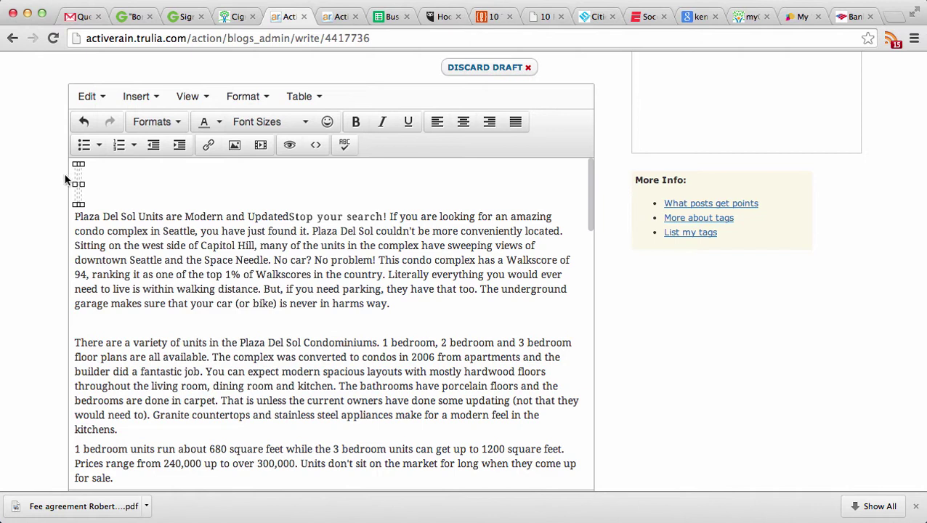
left_click(72, 195)
- Choose the three-story townhome photo from the FileManager and set its width to 300 (height 254)
left_click(233, 146)
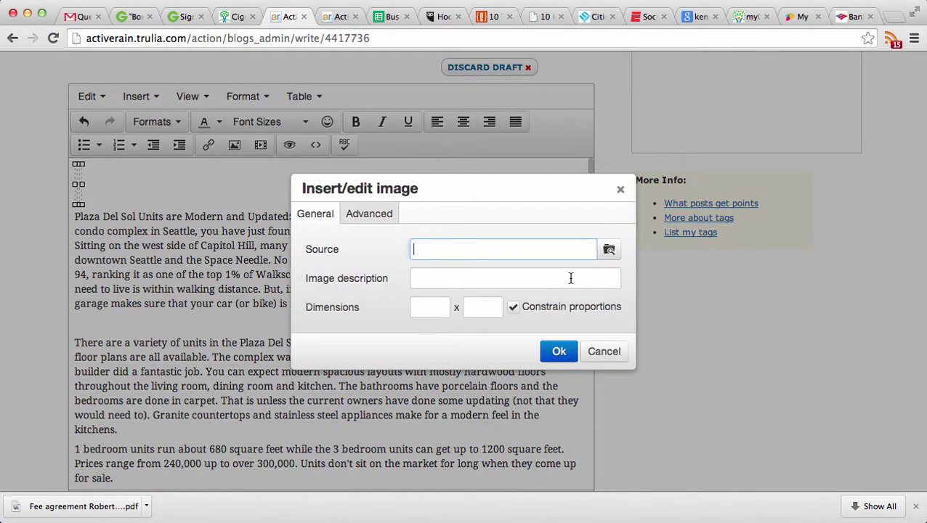
left_click(608, 251)
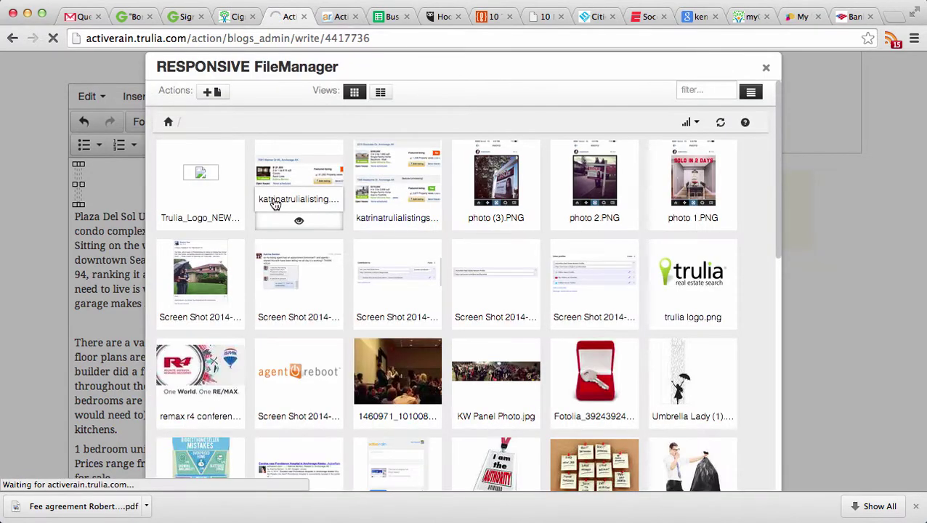
scroll(247, 207, "down", 1)
scroll(247, 207, "down", 2)
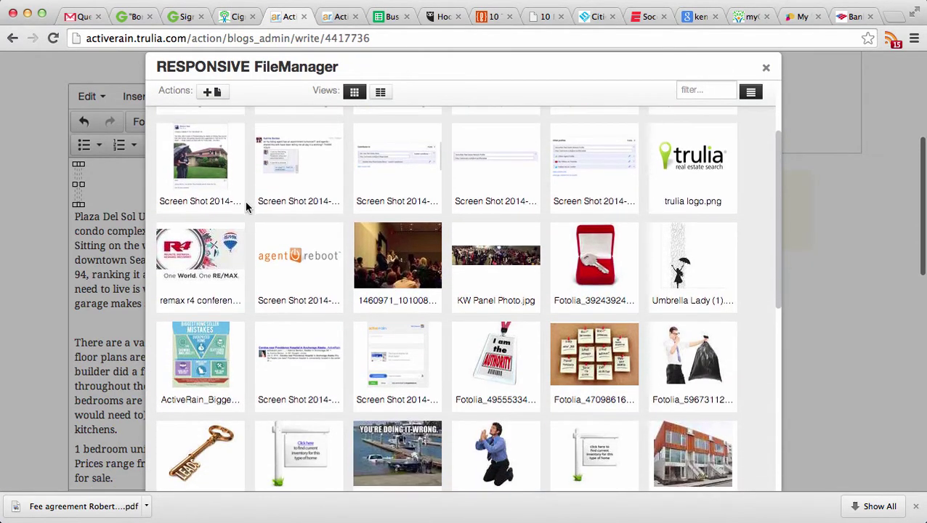
scroll(247, 207, "down", 2)
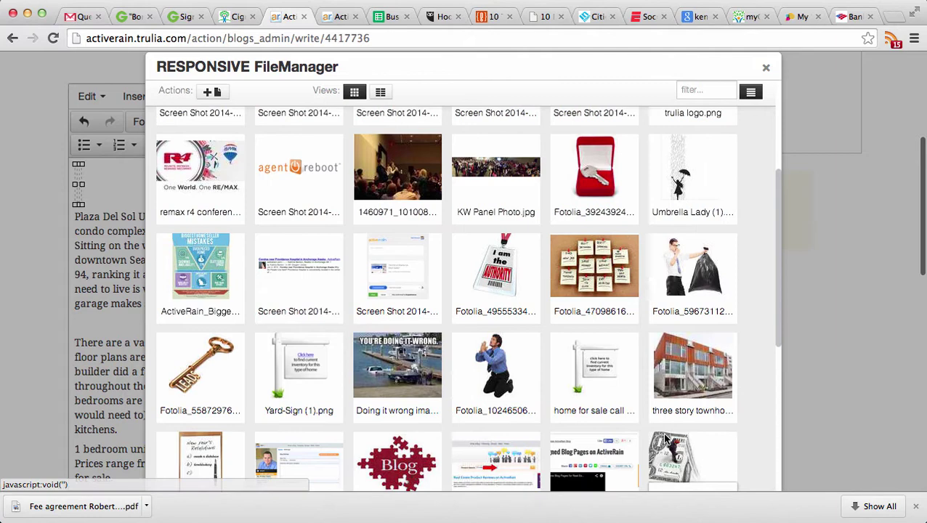
left_click(687, 360)
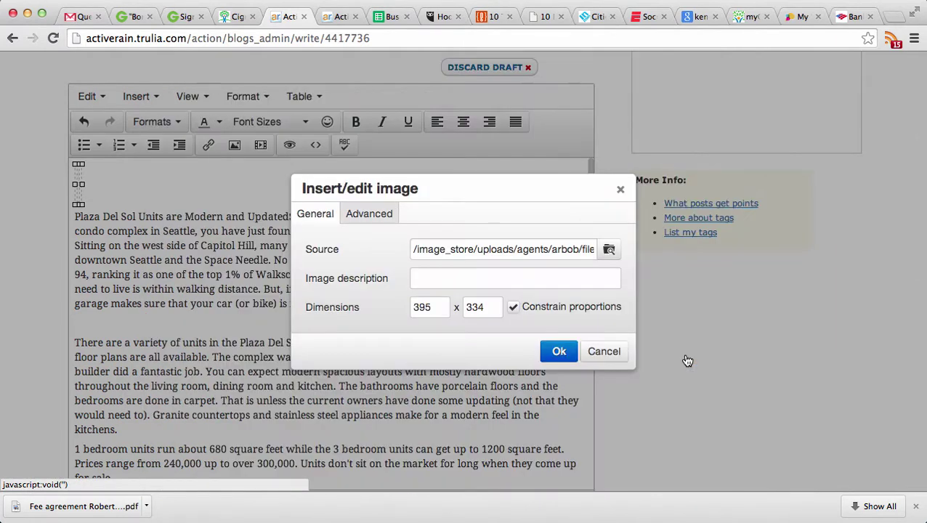
left_click(434, 308)
mouse_move(434, 307)
left_mouse_down()
mouse_move(412, 308)
mouse_move(420, 308)
left_mouse_up()
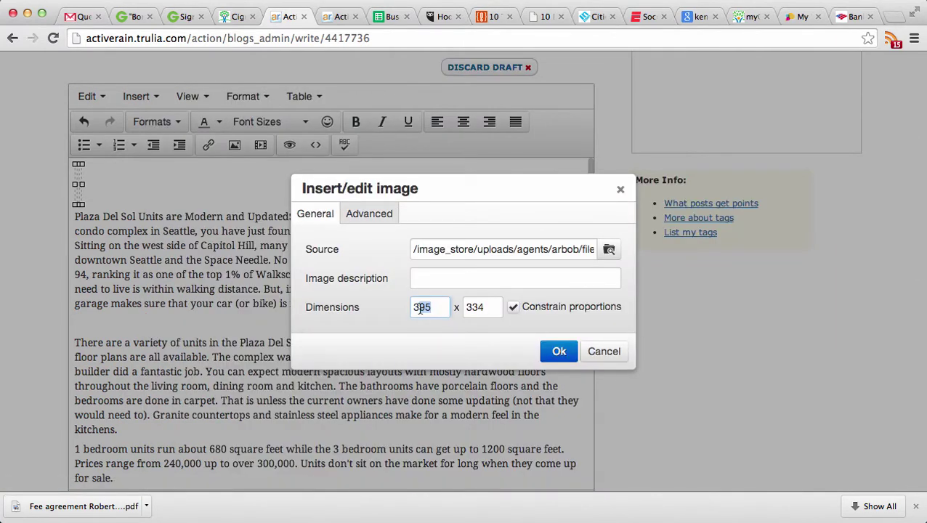
type("00")
key("Tab")
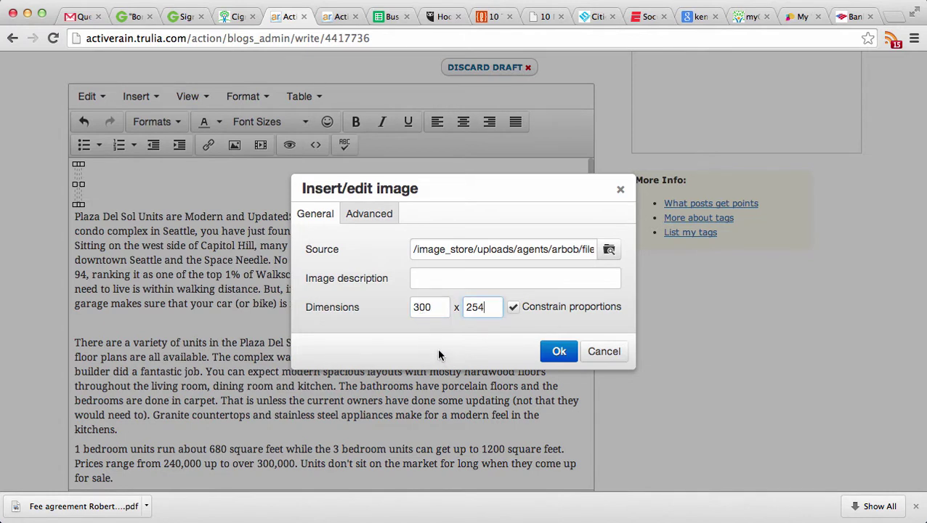
- Review the Advanced spacing fields, then insert the 300 x 254 townhome photo into the top cell
left_click(359, 221)
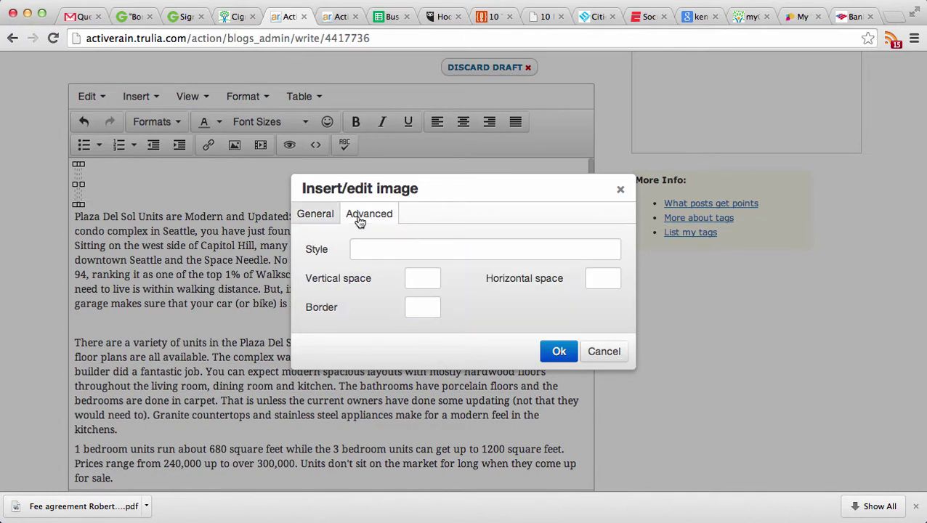
left_click(426, 278)
left_click(601, 278)
left_click(422, 276)
left_click(607, 278)
left_click(322, 214)
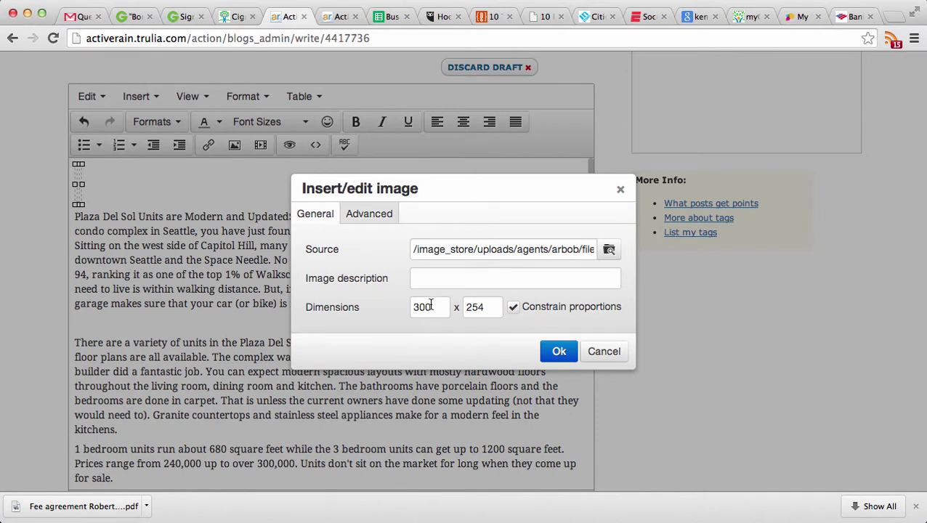
left_click(559, 353)
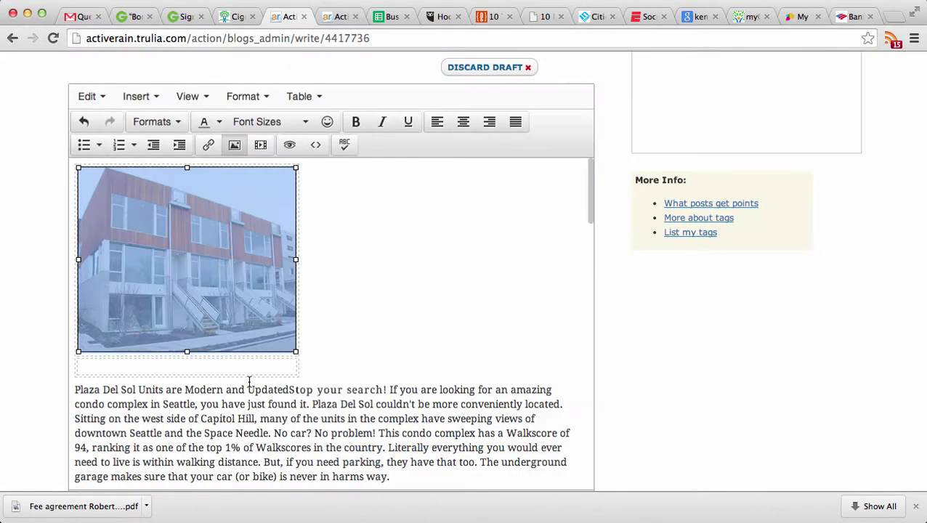
left_click(353, 316)
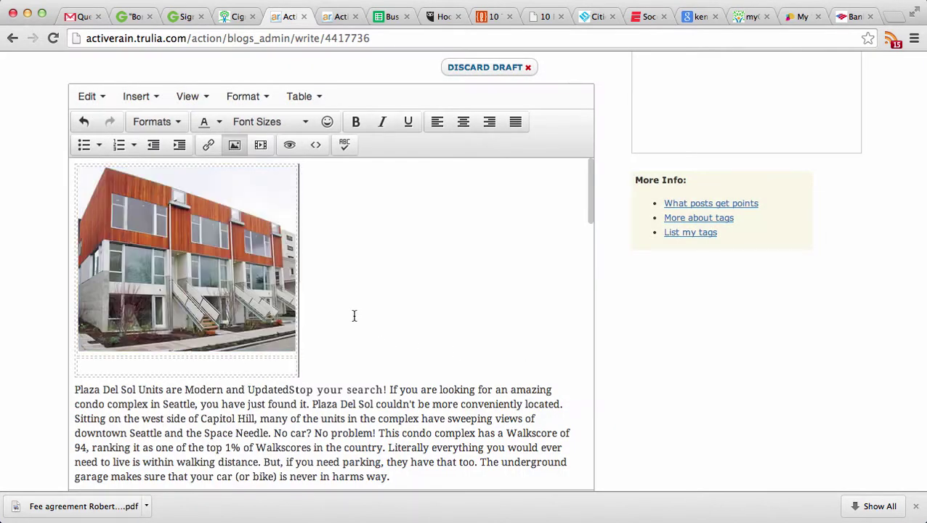
left_click(223, 369)
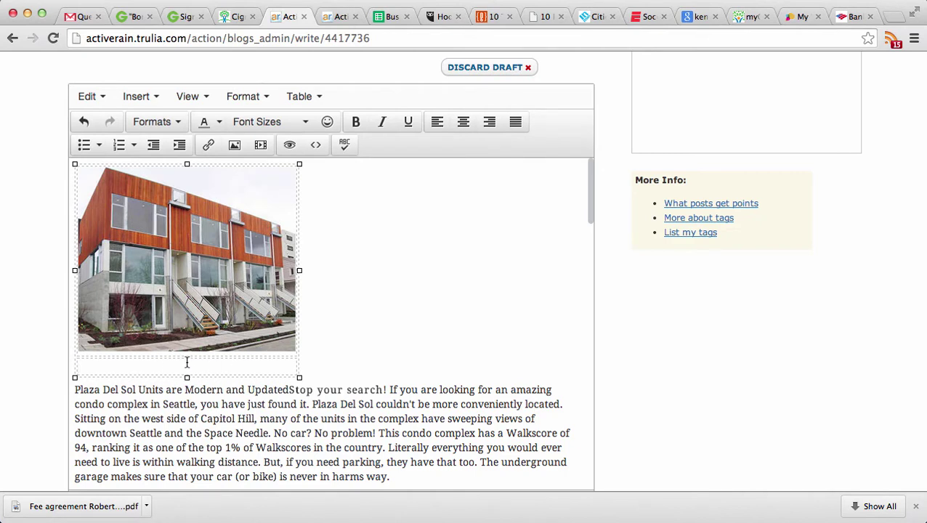
left_click(299, 294)
left_click(283, 372)
double_click(280, 374)
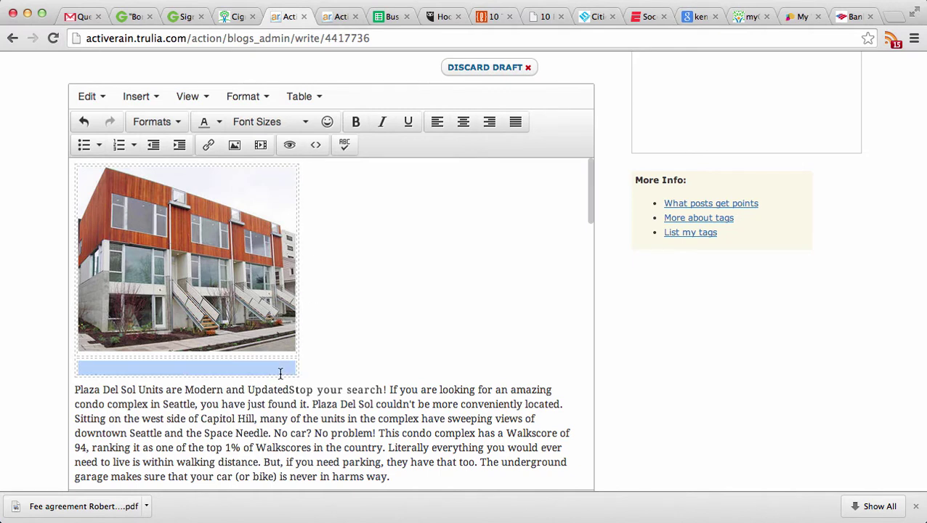
left_click_drag(280, 373, 298, 354)
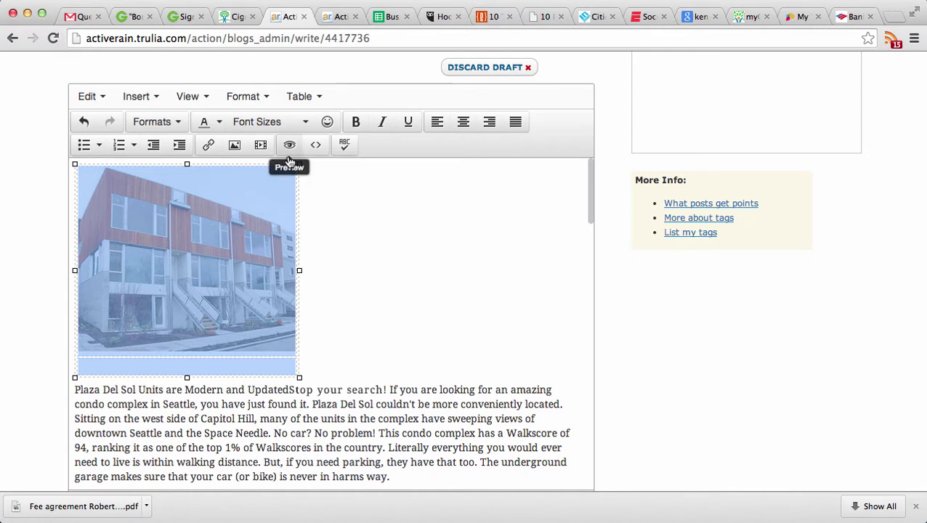
- Browse the Table menu's row options for the picture table and close it without changes
left_click(304, 101)
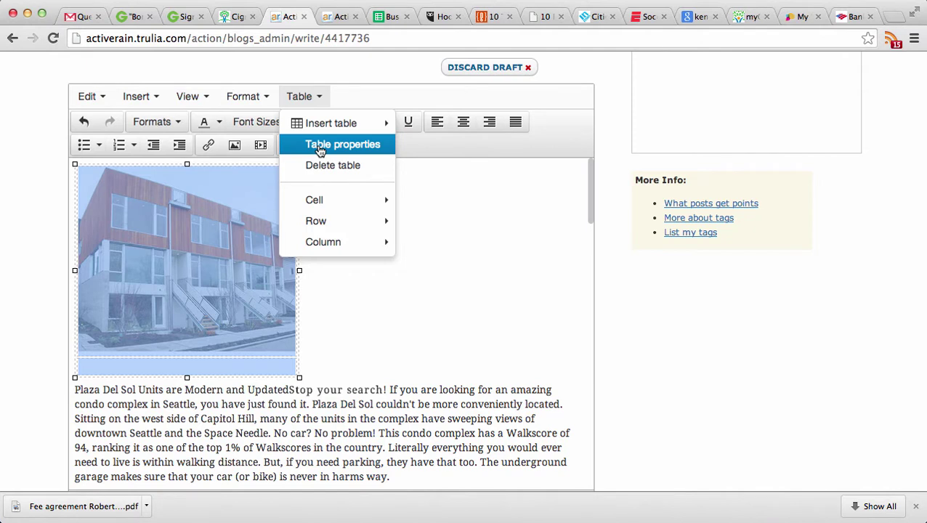
left_click(312, 356)
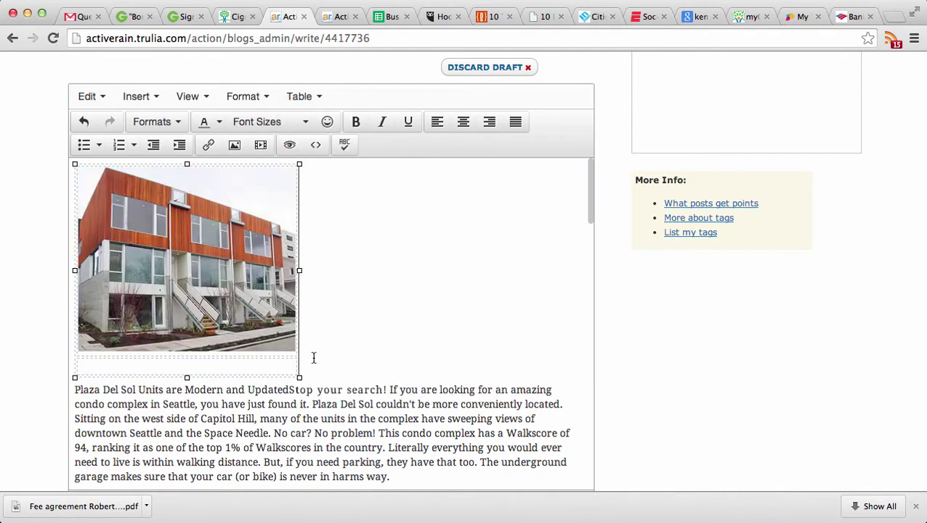
left_click(305, 96)
mouse_move(349, 221)
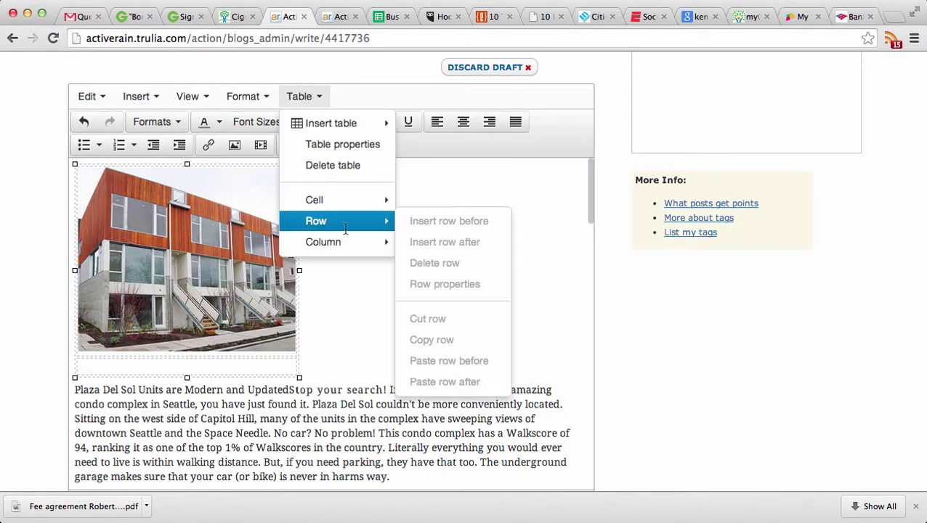
left_click(345, 361)
left_click(342, 417)
left_click(301, 99)
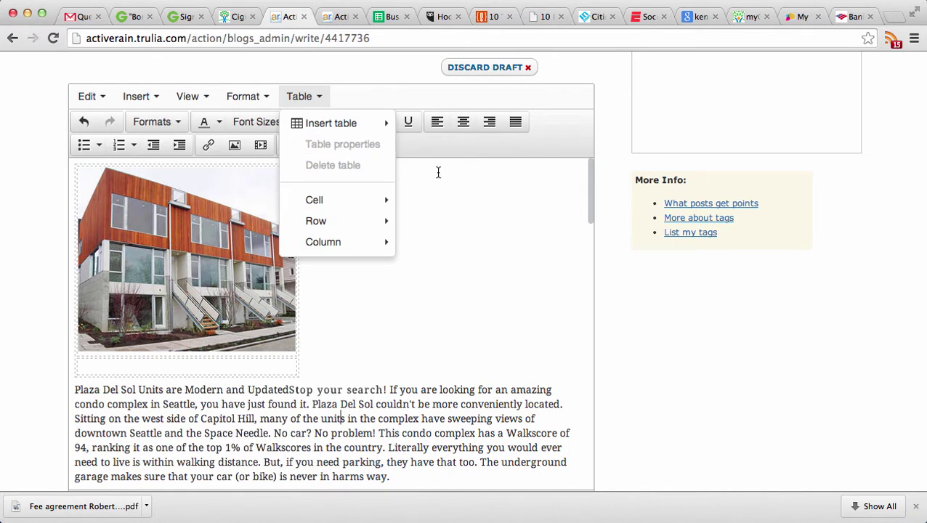
left_click(310, 329)
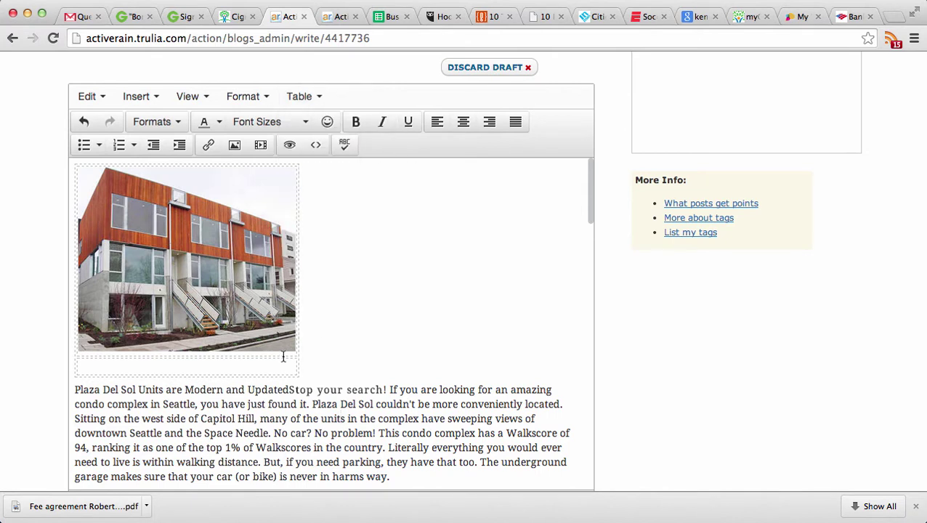
left_click(283, 357)
left_click(300, 96)
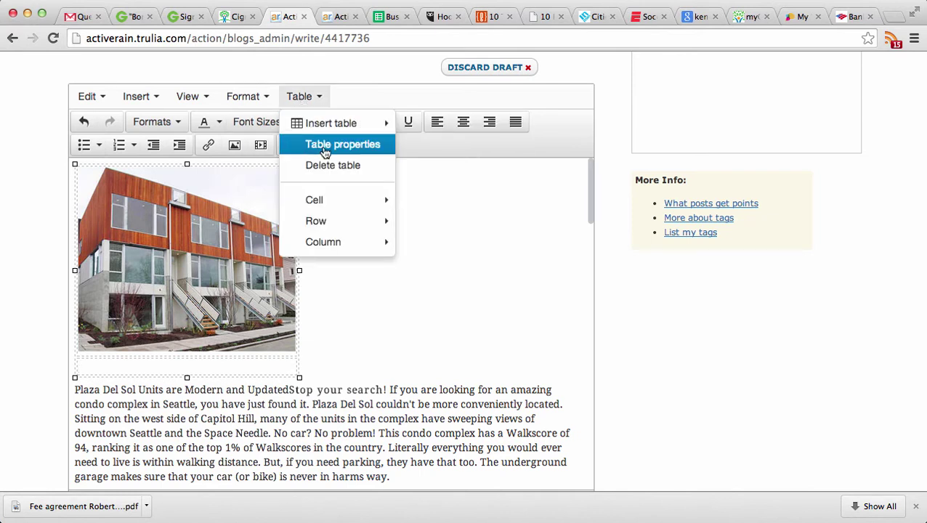
left_click(449, 209)
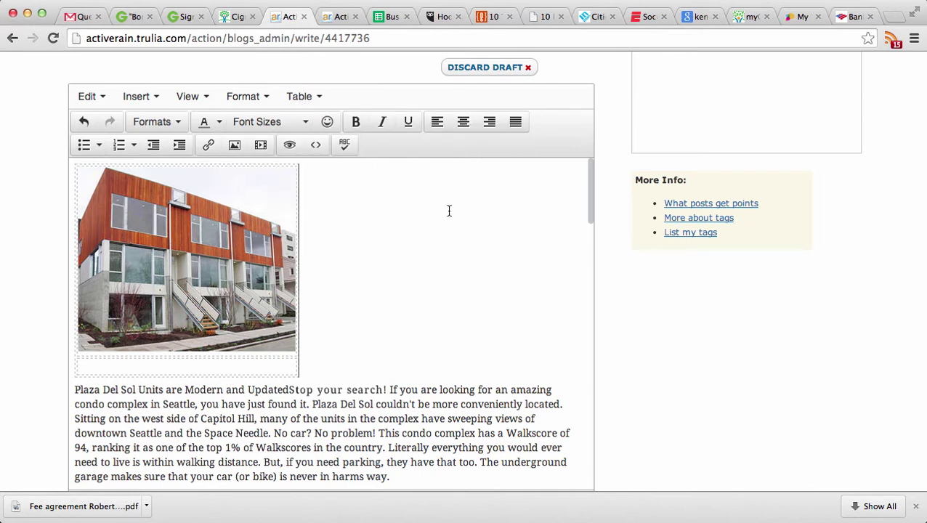
- Right-align the townhome image table and its empty row so the Plaza Del Sol paragraph wraps beside it
left_click(258, 358)
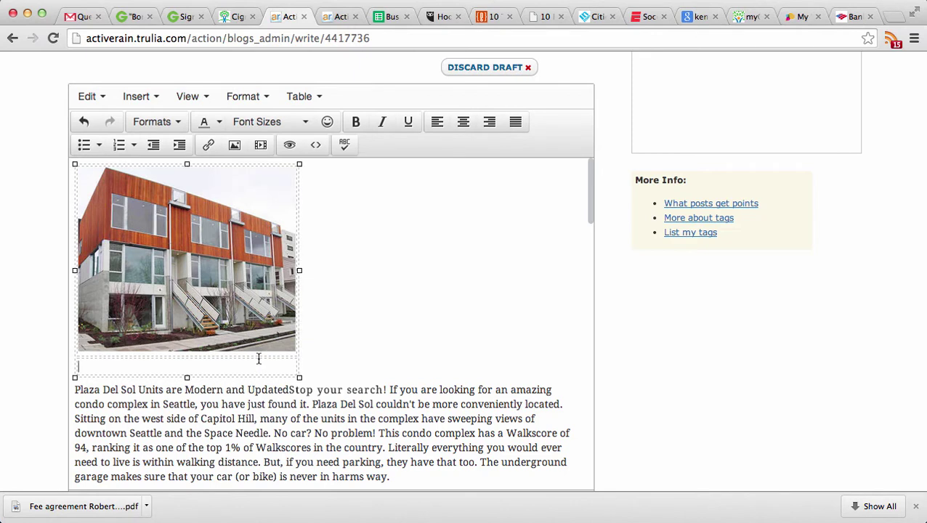
left_click(490, 128)
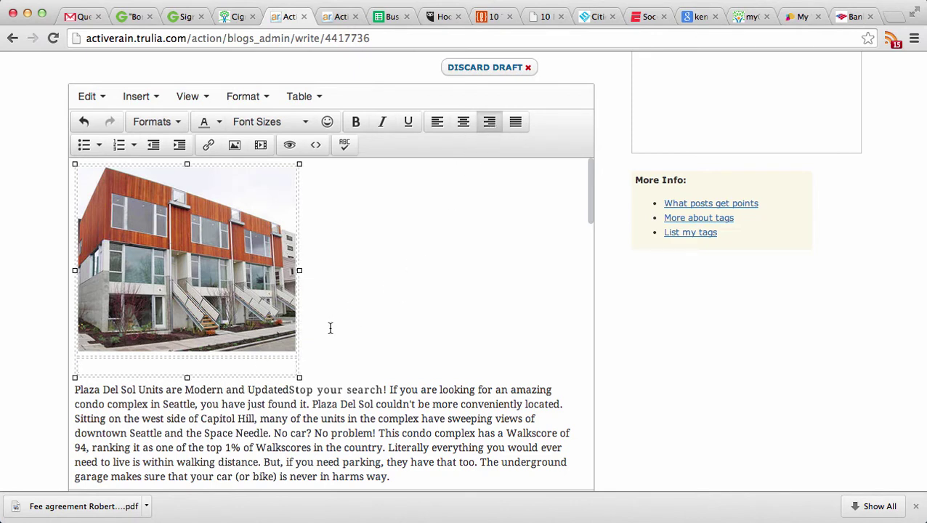
triple_click(264, 356)
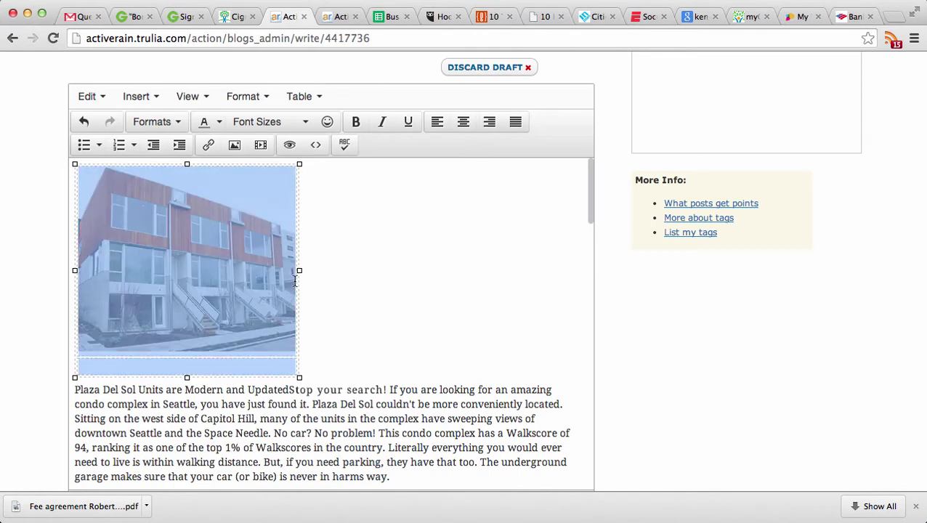
left_click(489, 122)
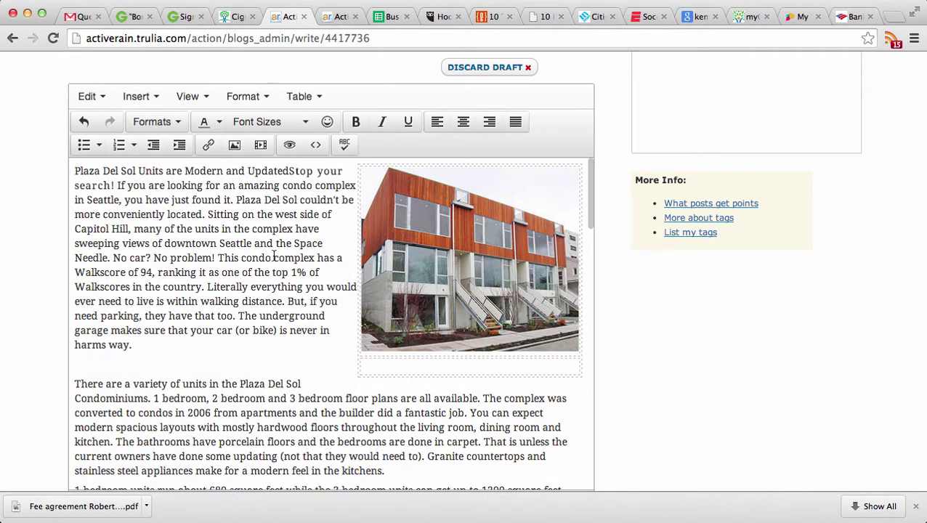
left_click(432, 367)
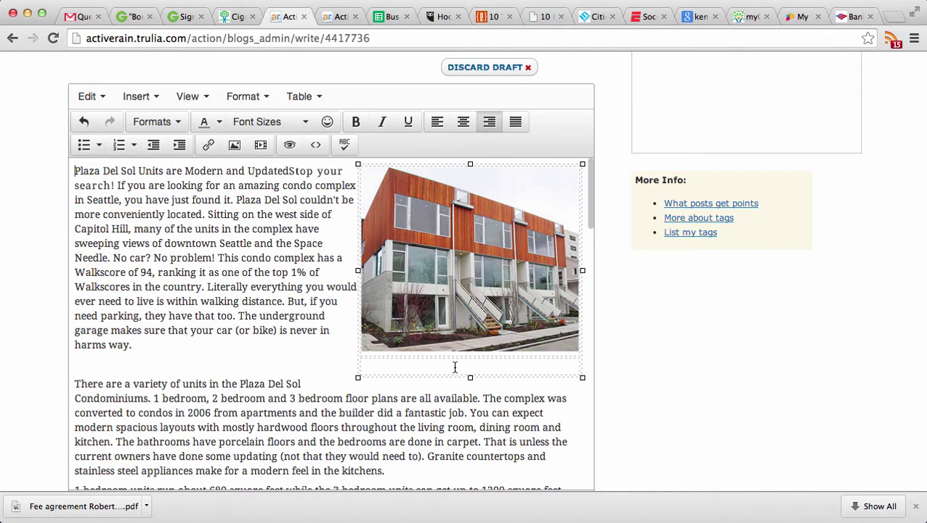
- Type the caption 'Plaza Del Sol Condos in Seattle' in the row under the image
type("Trhee story gtownh")
key("BackSpace")
key("BackSpace")
key("BackSpace")
key("BackSpace")
key("BackSpace")
key("BackSpace")
type("th")
key("BackSpace")
key("BackSpace")
key("BackSpace")
key("BackSpace")
key("BackSpace")
key("BackSpace")
key("BackSpace")
key("BackSpace")
key("BackSpace")
type("Plaza De")
key("BackSpace")
key("BackSpace")
key("BackSpace")
type("Del Sol")
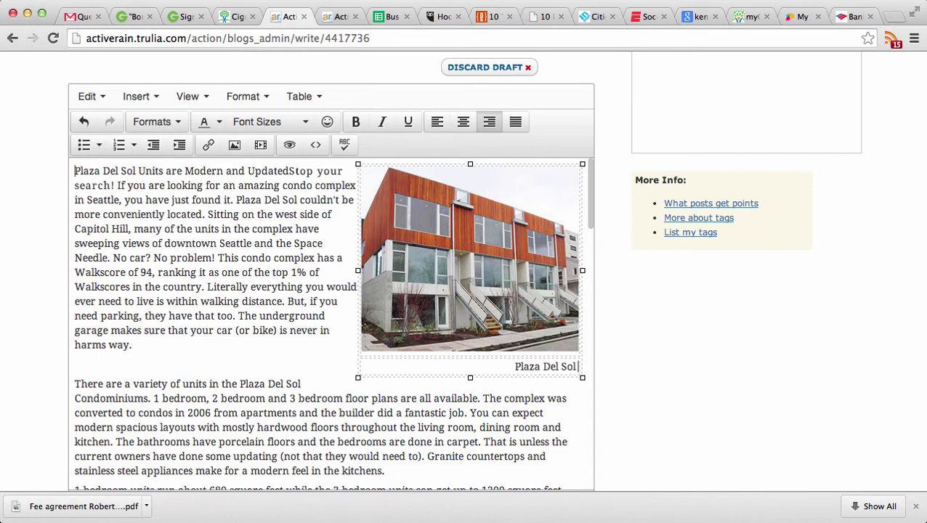
type(" Condos")
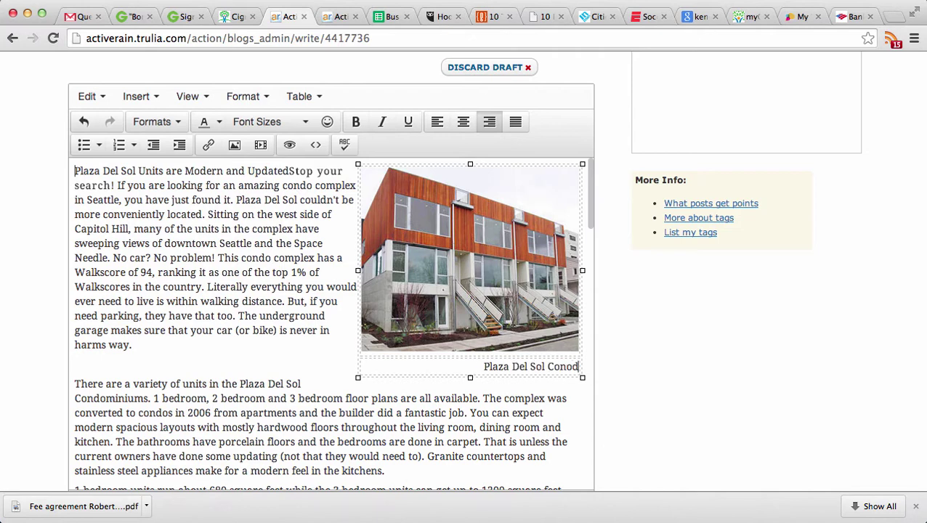
type(" in SEat")
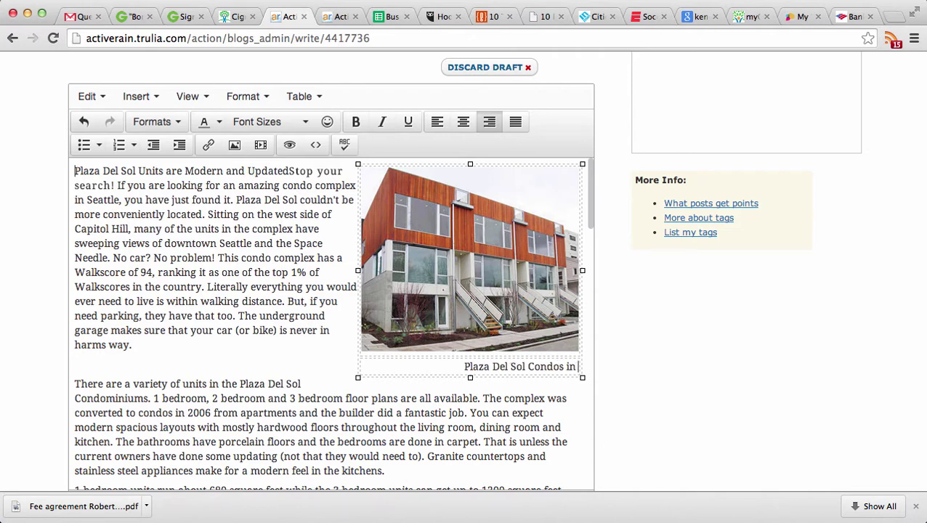
key("BackSpace")
key("BackSpace")
key("BackSpace")
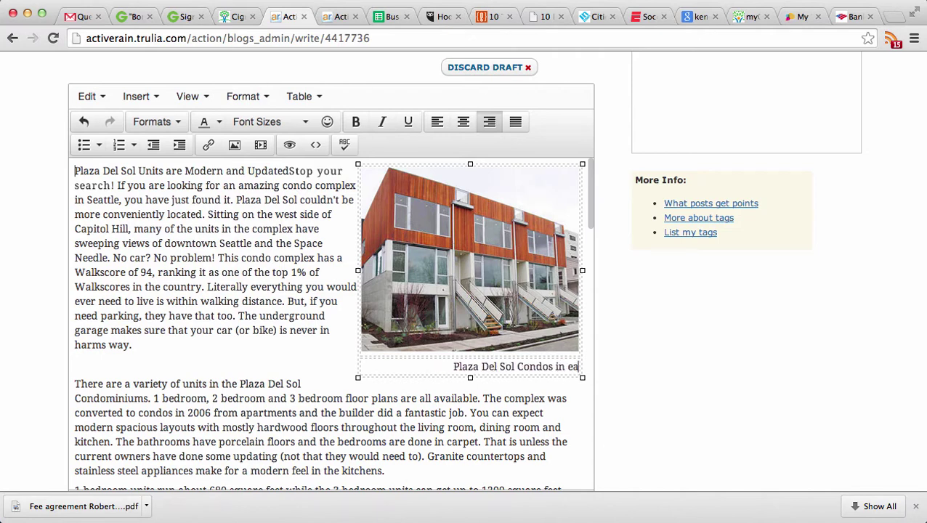
type("eattle")
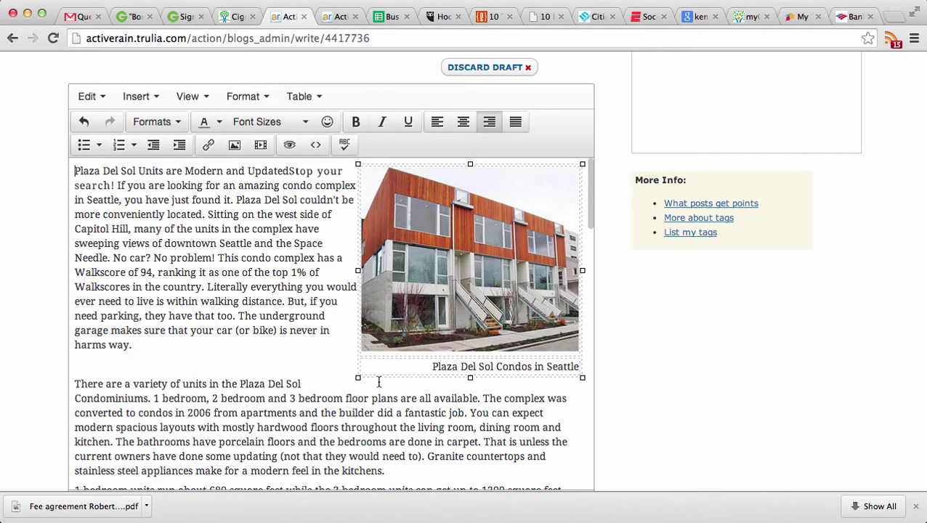
- Center the caption beneath the townhome photo
triple_click(431, 368)
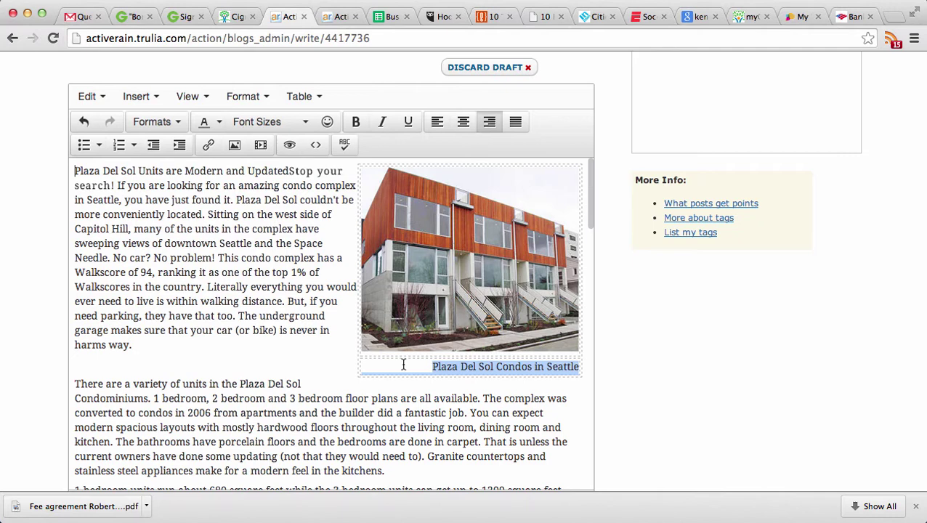
left_click(463, 122)
left_click(370, 408)
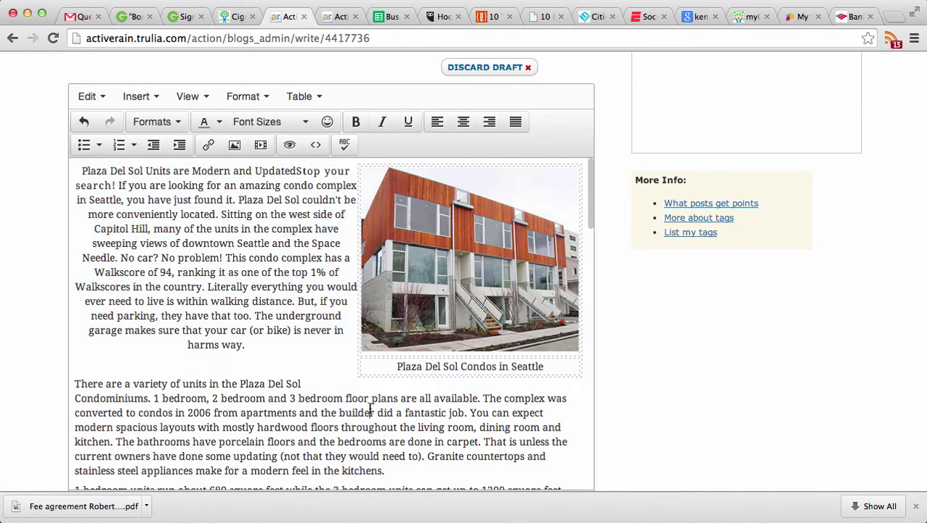
left_click_drag(254, 345, 65, 167)
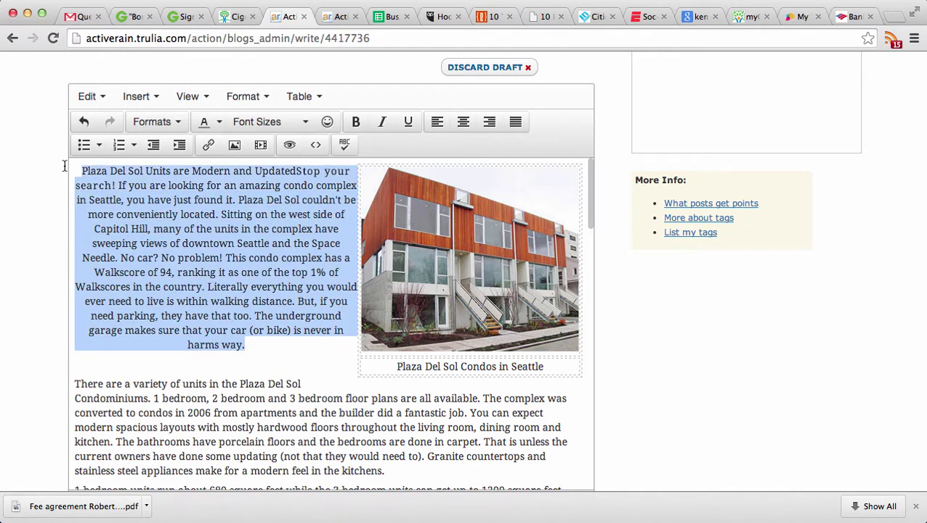
- Left-align the opening Plaza Del Sol paragraph again and select the townhome image
left_click(436, 122)
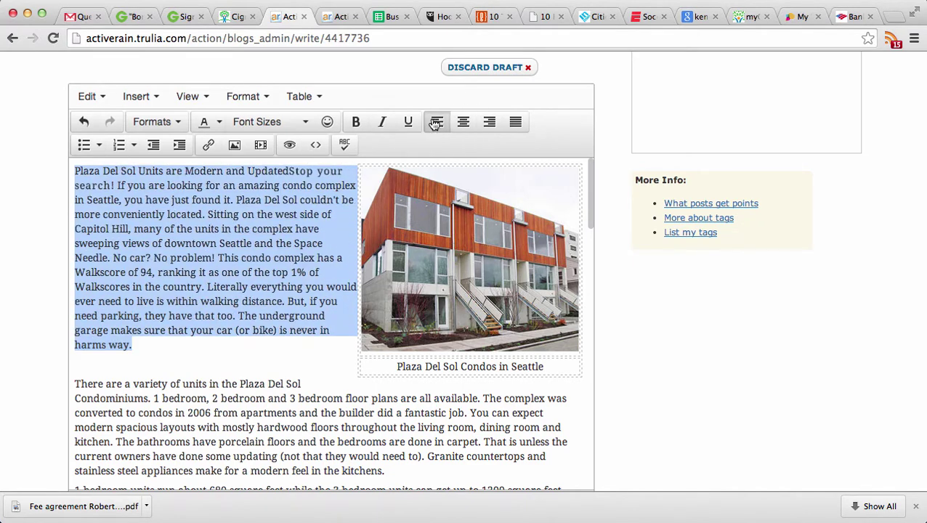
left_click(213, 359)
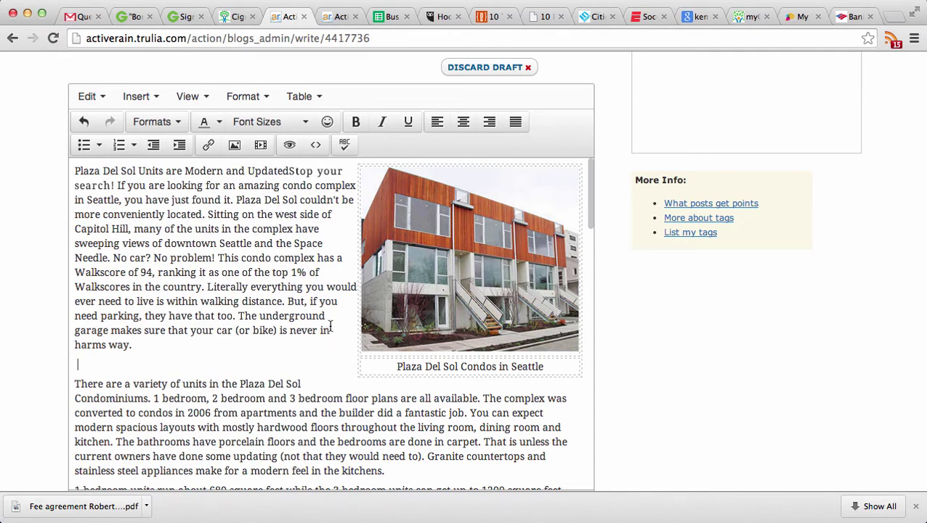
left_click_drag(329, 332, 354, 286)
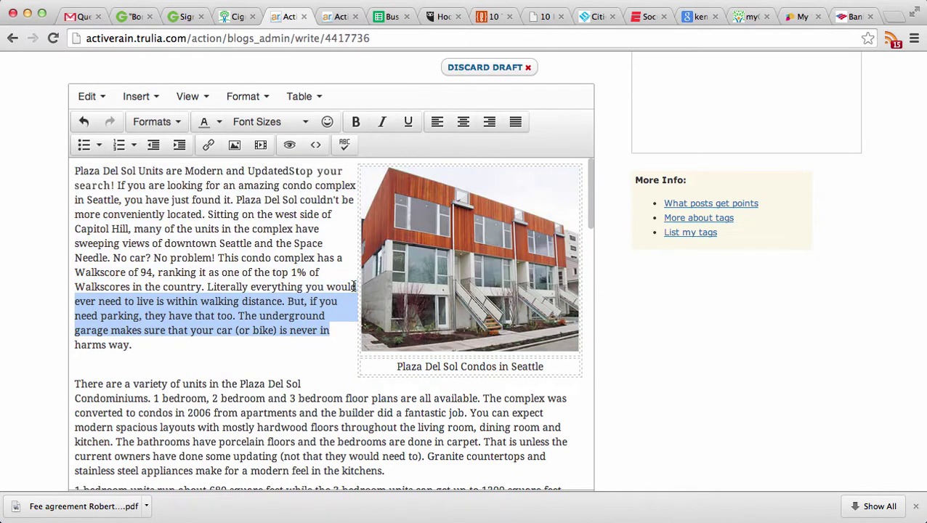
left_click(331, 335)
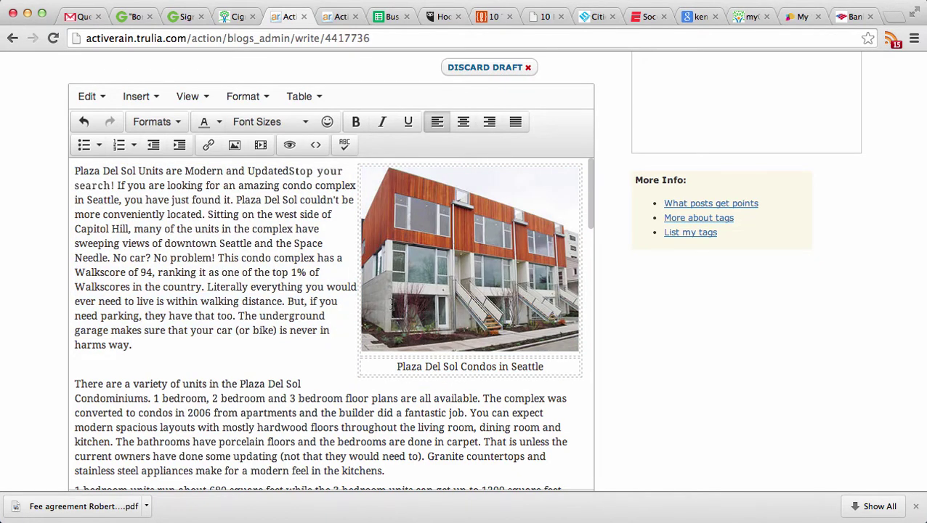
left_click(359, 286)
left_click(359, 286)
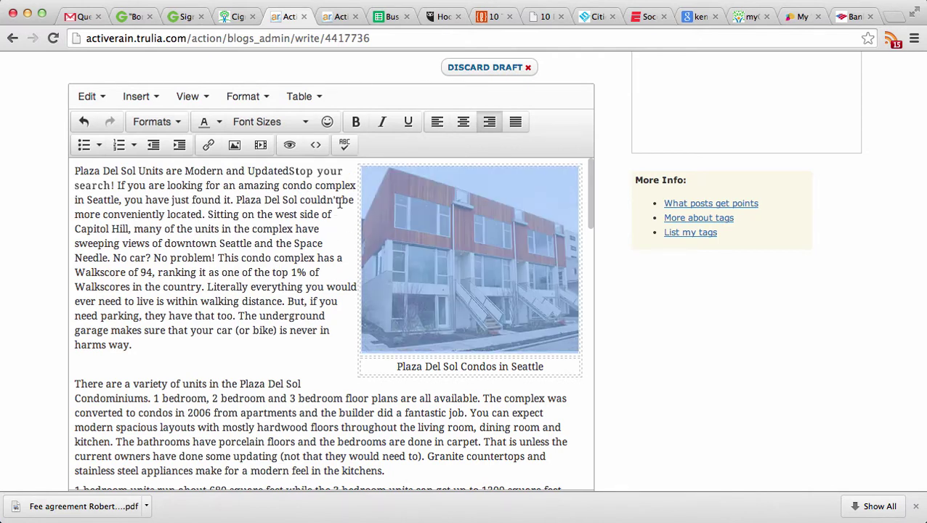
- Select the image table and set its cell padding to 30 in Table properties
left_click(361, 215)
left_click(358, 217)
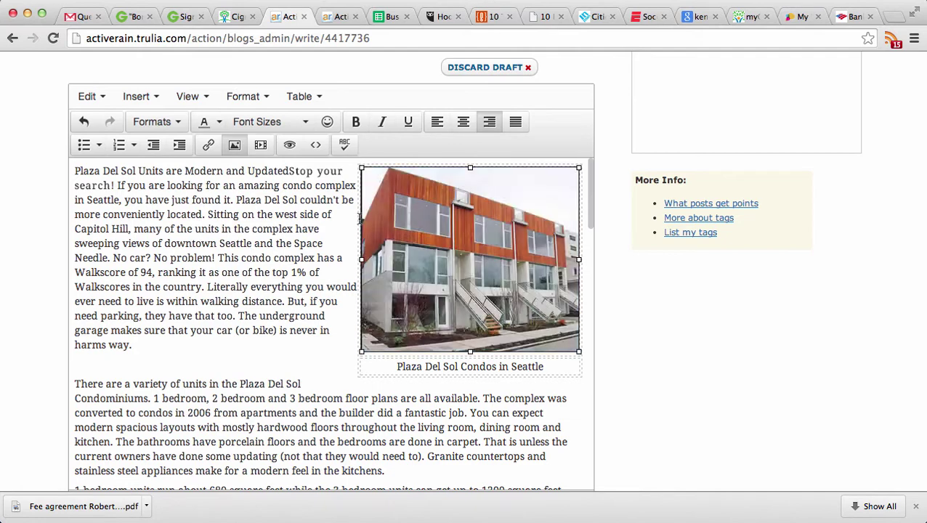
left_click(358, 217)
left_click(359, 219)
left_click(358, 219)
left_click(358, 217)
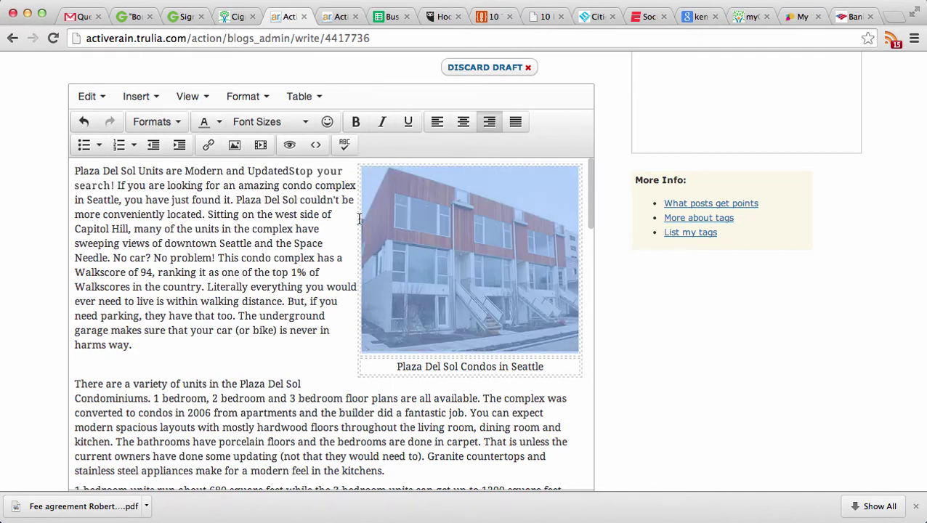
left_click(358, 203)
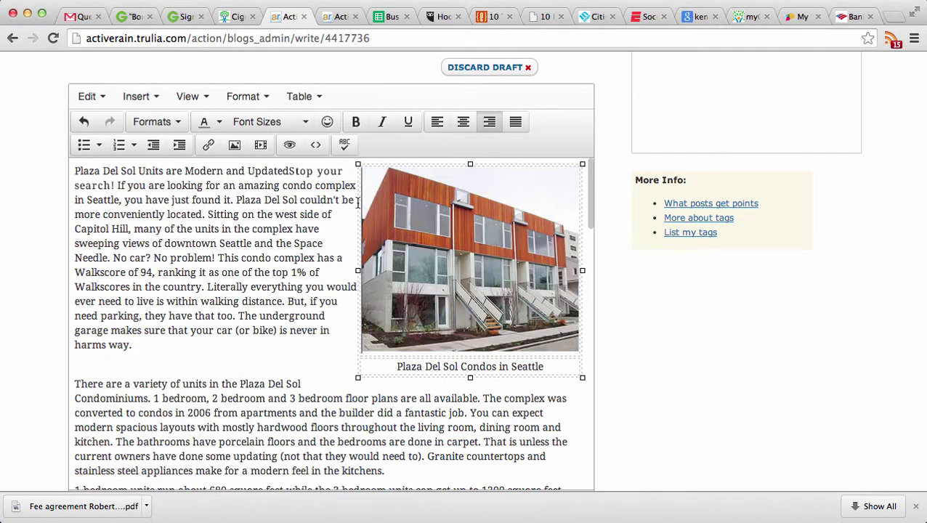
left_click(299, 95)
left_click(318, 148)
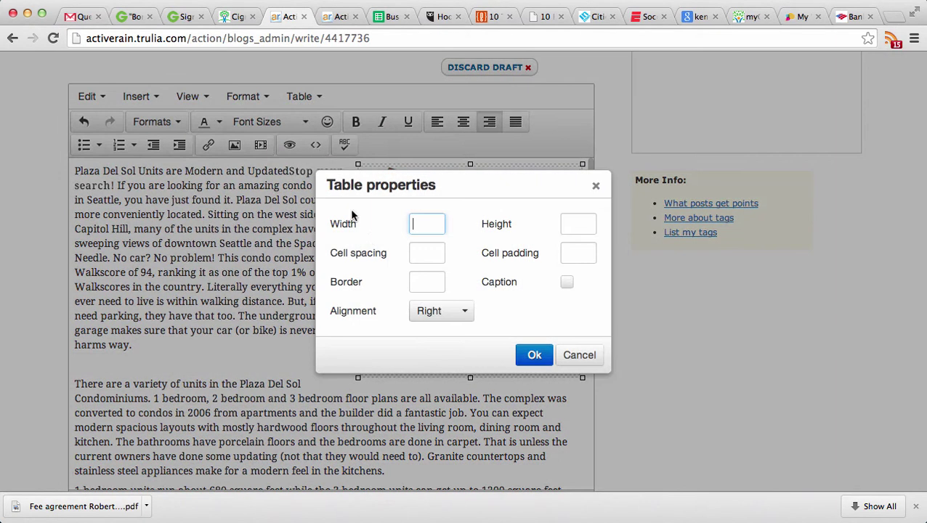
left_click(580, 250)
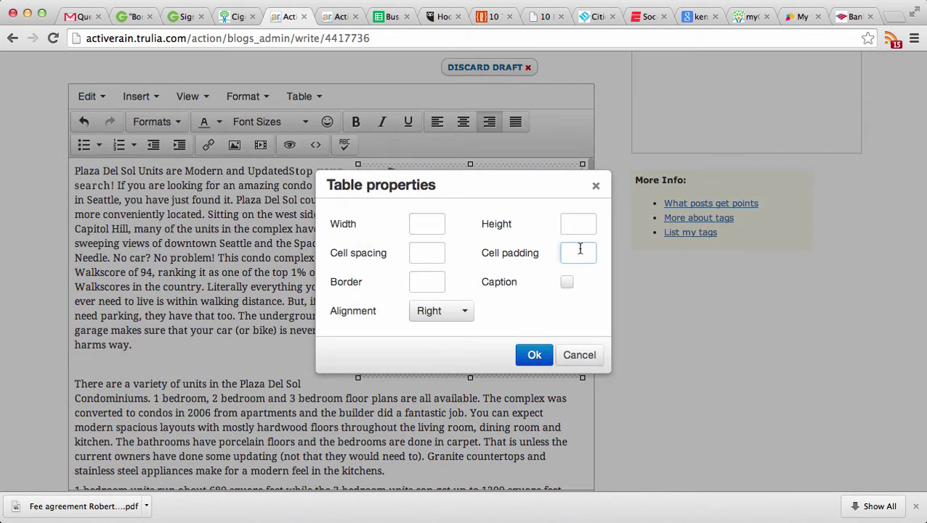
type("30")
left_click(429, 253)
left_click(532, 355)
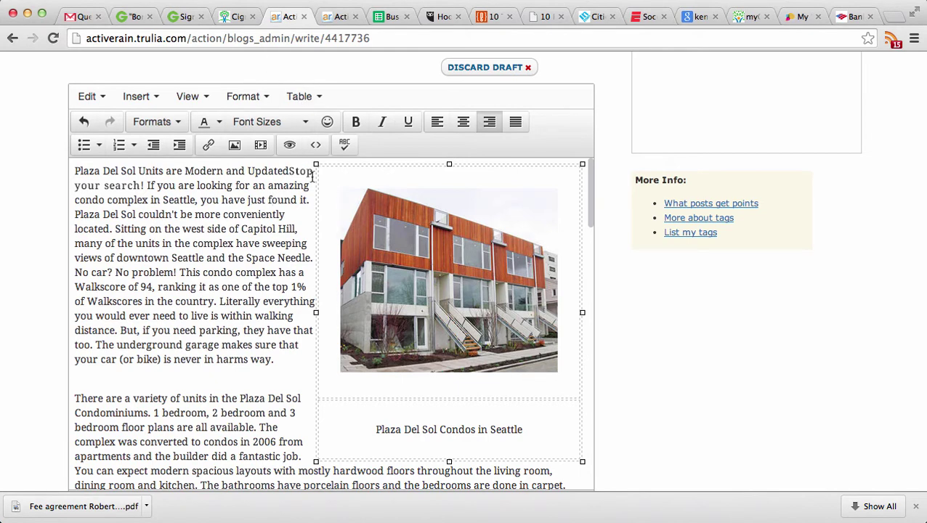
- Clear the table's 30 cell padding value again so the photo sits snugly
left_click(298, 96)
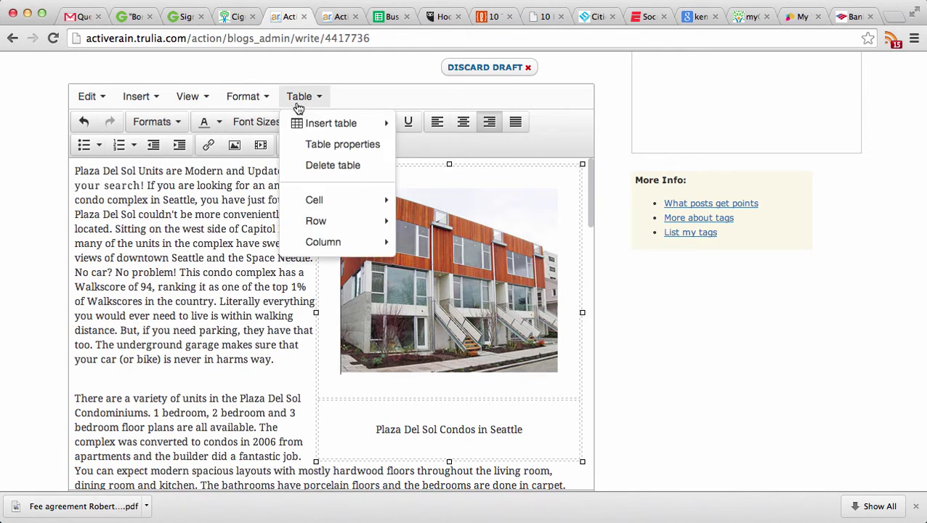
left_click(310, 146)
left_click(577, 252)
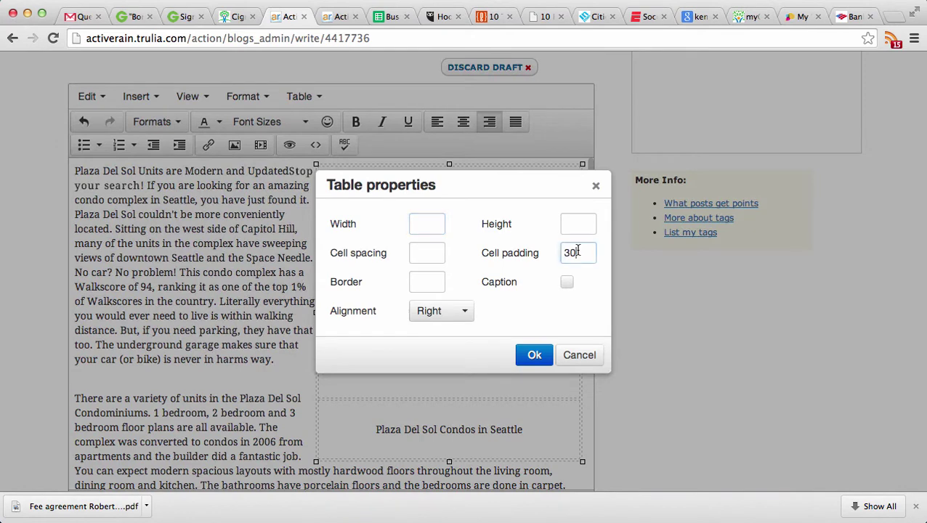
double_click(573, 252)
key("BackSpace")
left_click(420, 254)
left_click(535, 355)
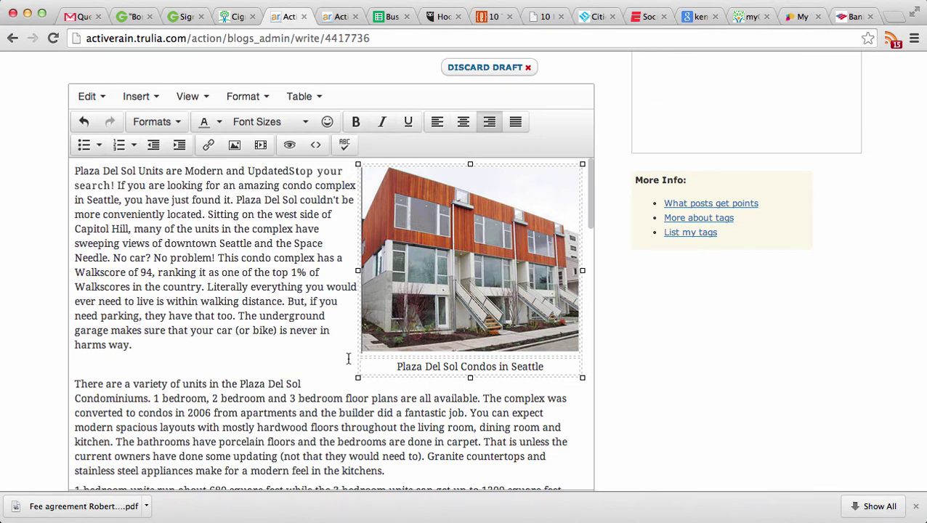
left_click_drag(429, 399, 437, 399)
- In the HTML source, add margin:30px; to the photo table's style attribute
left_click(315, 396)
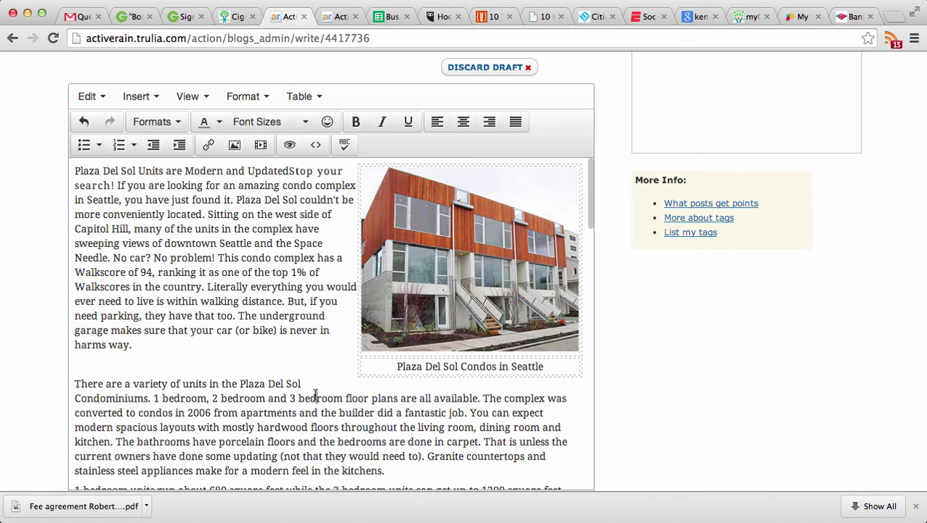
left_click(353, 328)
left_click(305, 310)
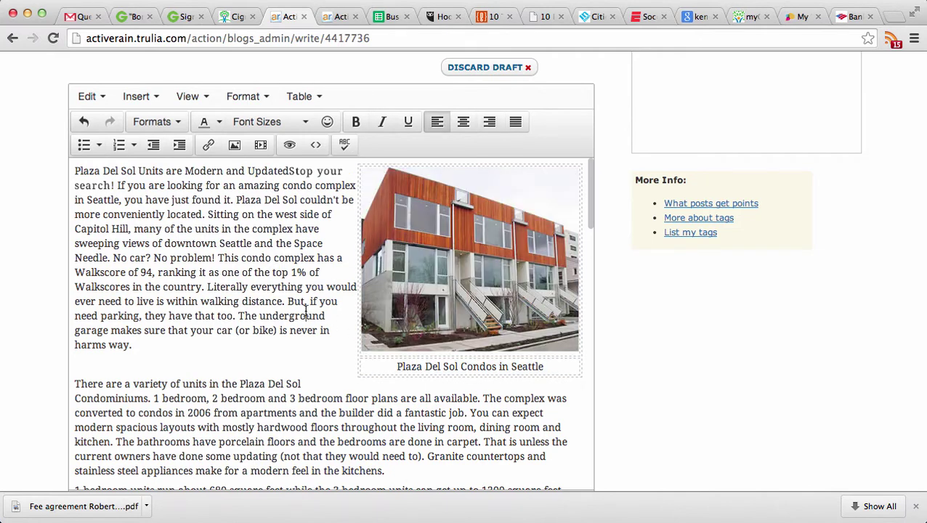
left_click(316, 147)
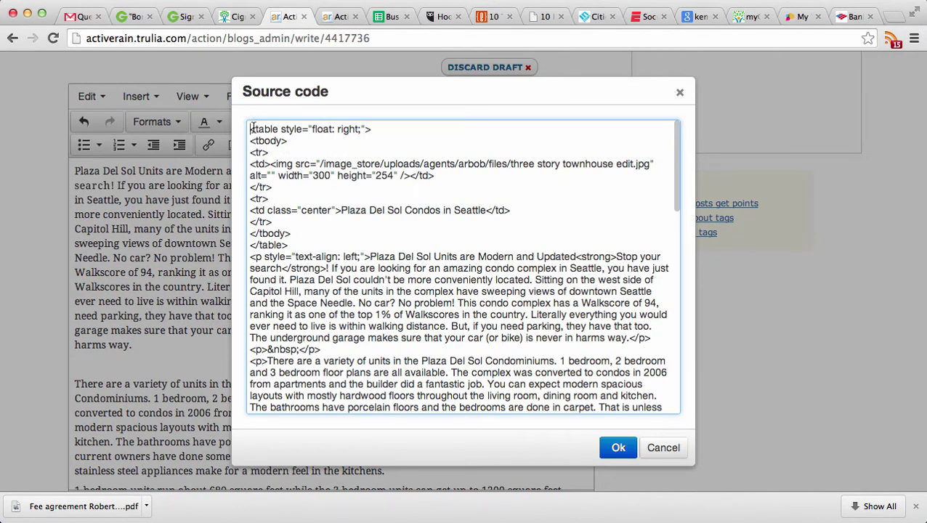
left_click_drag(251, 128, 361, 130)
left_click(361, 130)
left_click(311, 129)
type("margin:")
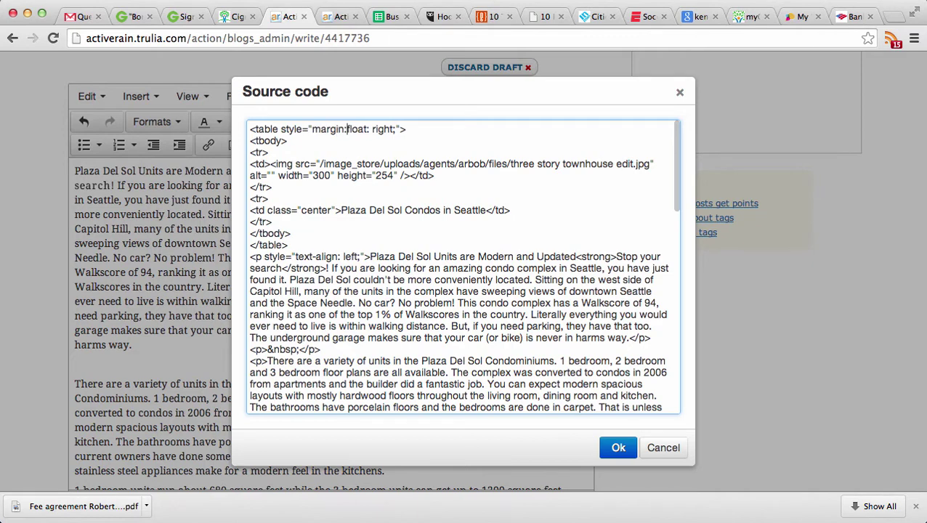
type("30px")
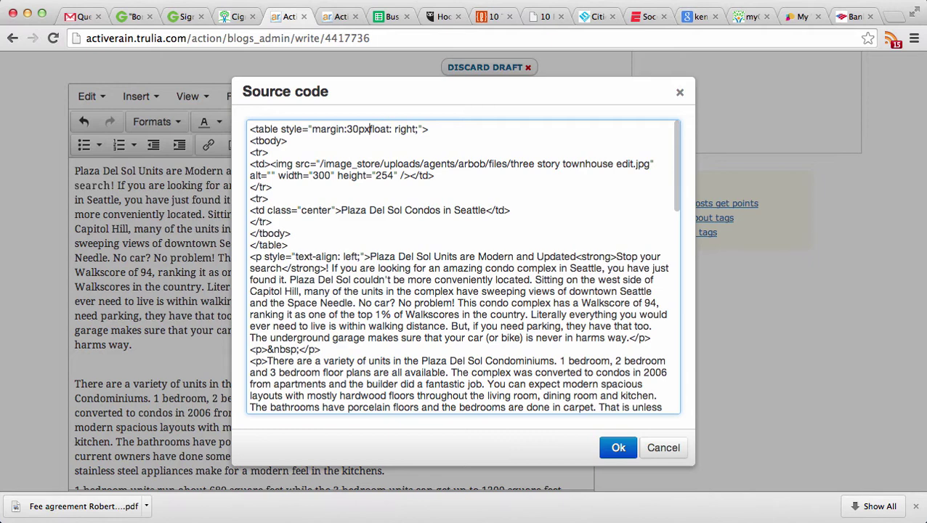
type(";")
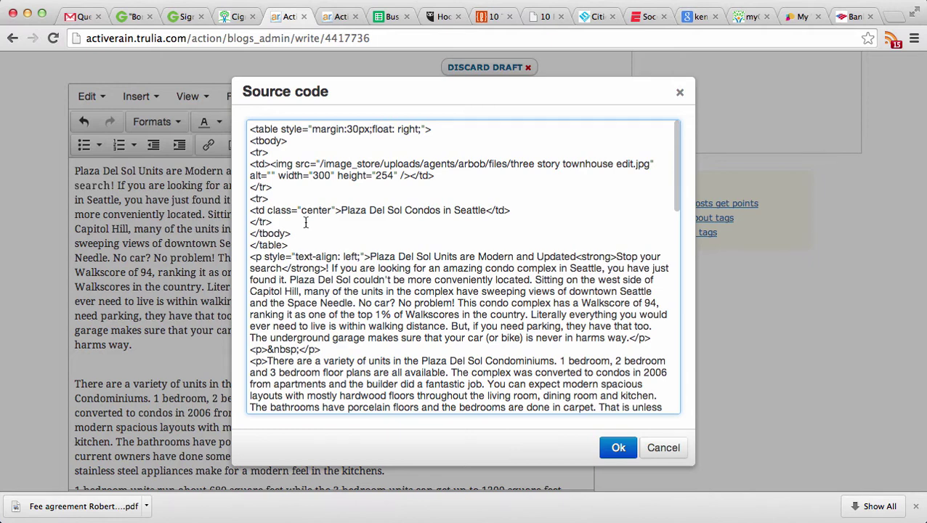
left_click_drag(313, 128, 422, 129)
left_click(419, 130)
- Remove the stray semicolon after the float rule and apply the edited HTML
left_click_drag(412, 93, 658, 107)
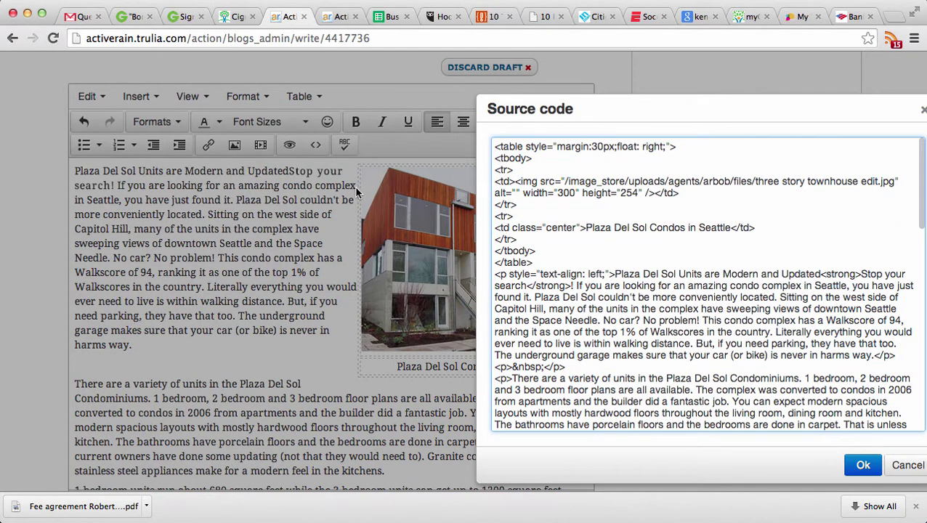
key("Delete")
left_click_drag(555, 146, 613, 146)
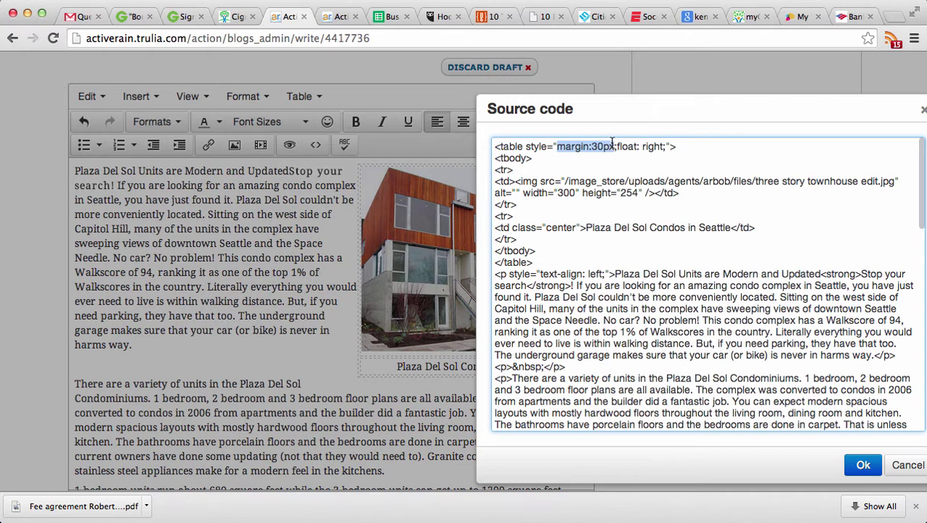
left_click(614, 146)
left_click(863, 465)
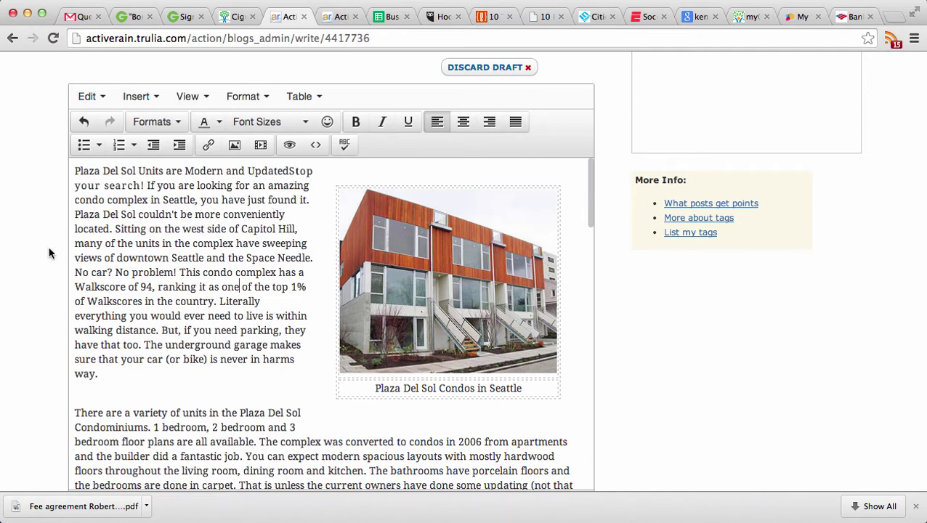
- Post the blog entry, confirm the copyright notice, check the photo layout, and reopen the editor
scroll(37, 253, "down", 10)
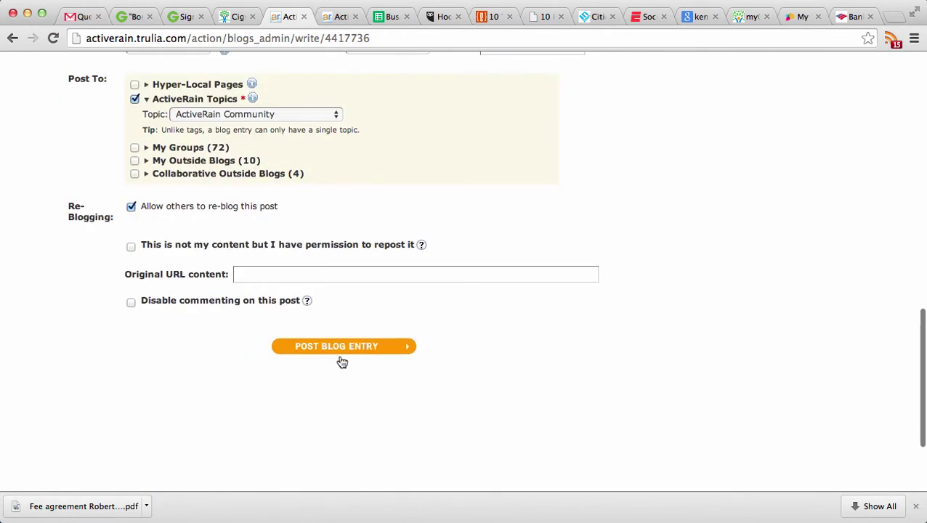
left_click(340, 350)
left_click(570, 231)
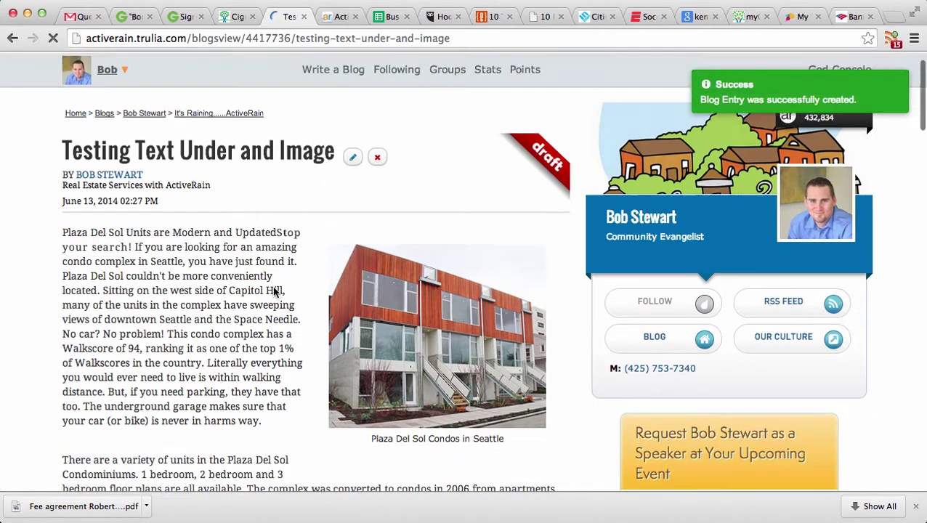
scroll(274, 290, "down", 1)
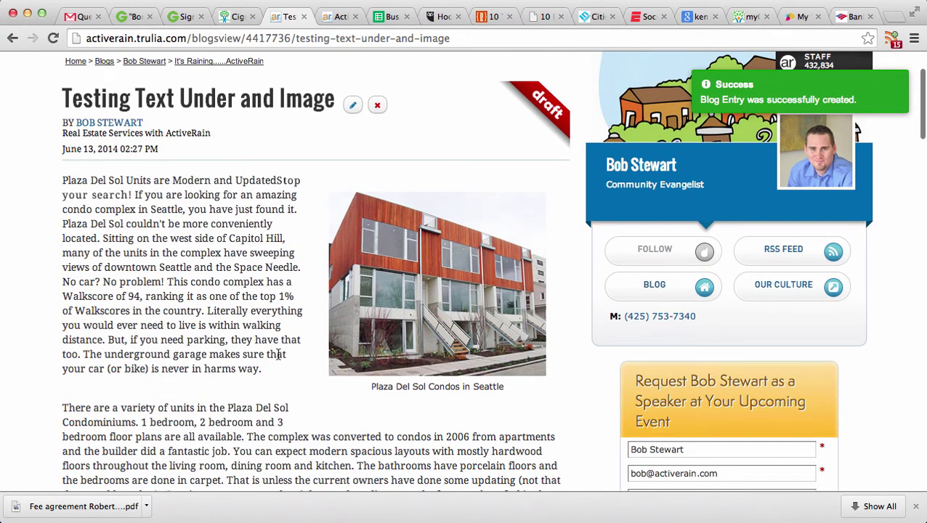
scroll(211, 287, "up", 1)
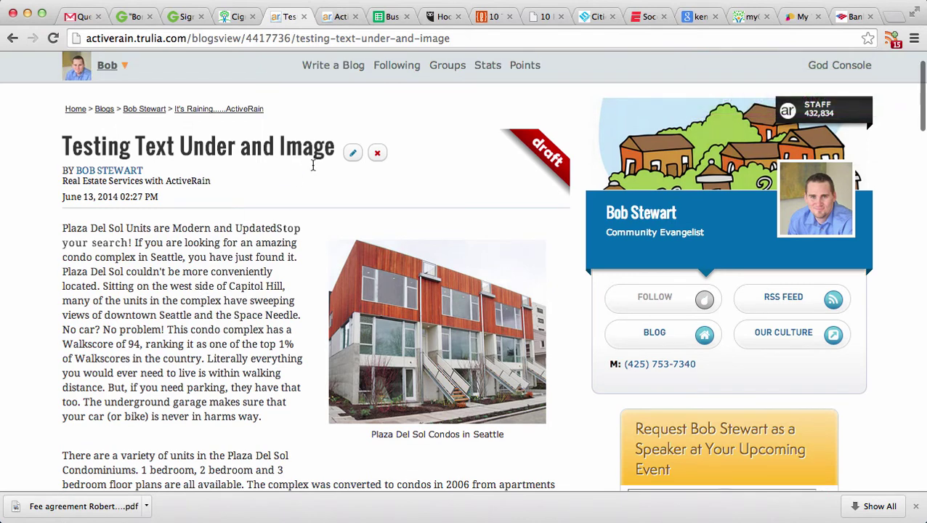
left_click(353, 152)
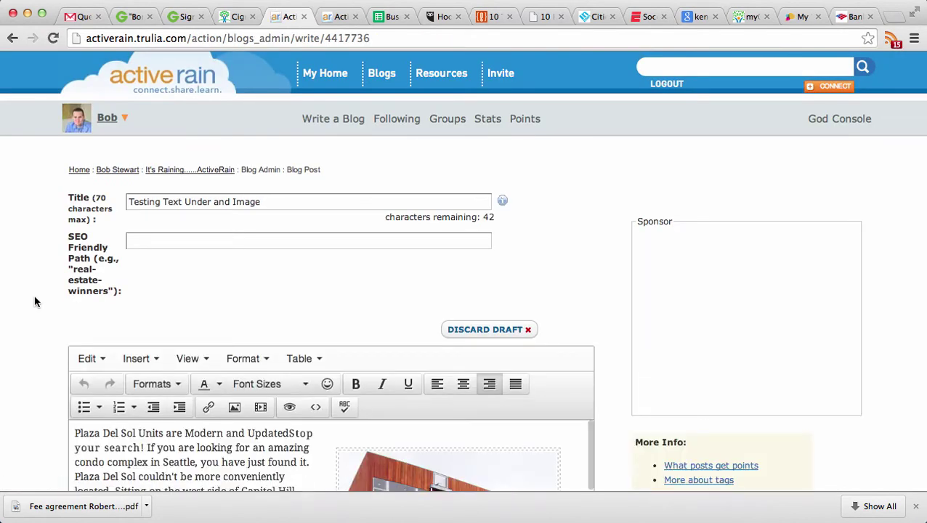
- Set the photo table's border to 4 in Table properties, then deselect it
scroll(34, 302, "down", 5)
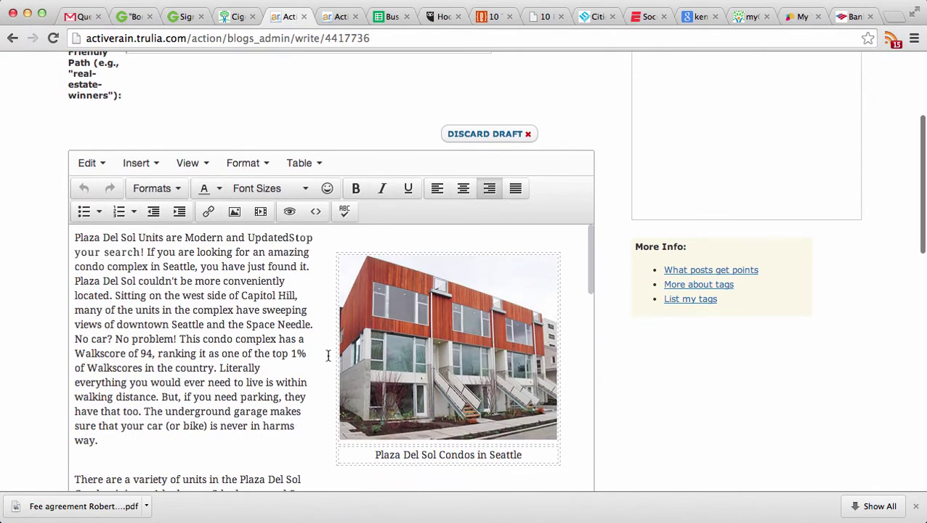
left_click(335, 336)
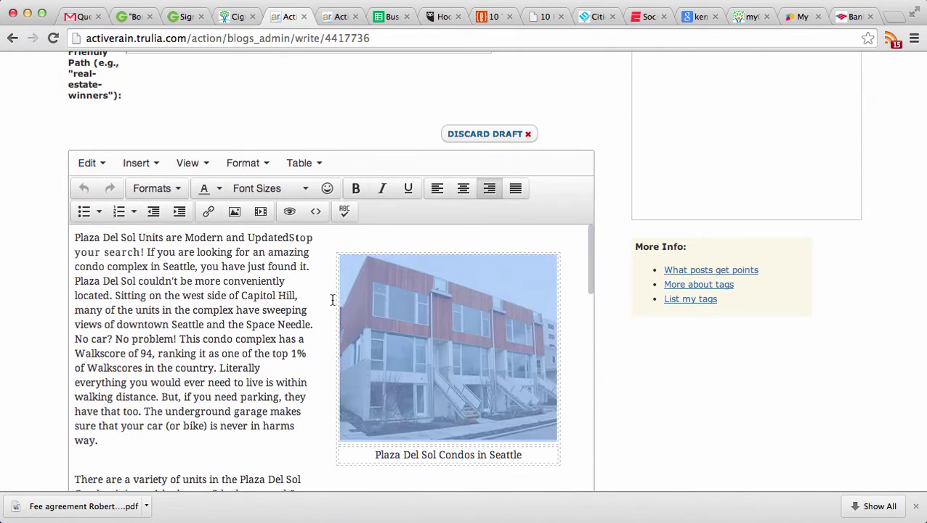
left_click(308, 164)
left_click(323, 215)
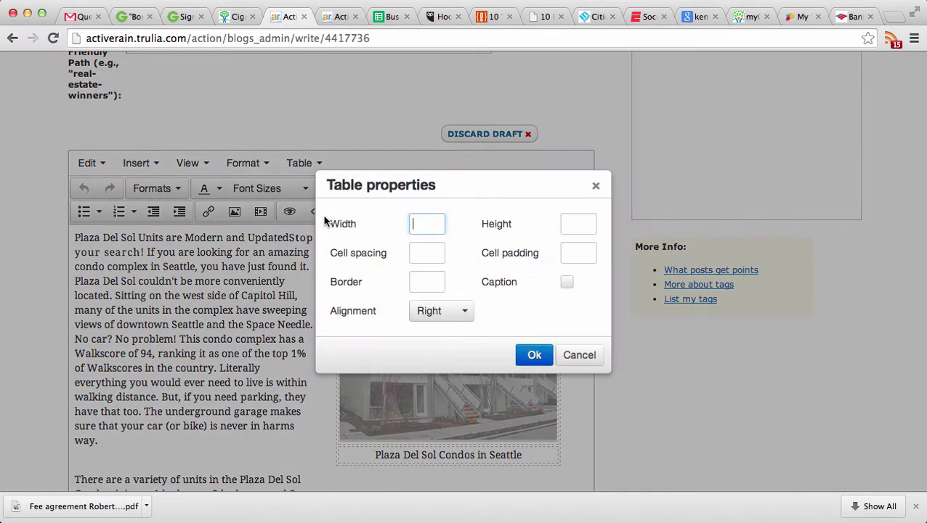
left_click(429, 281)
type("4")
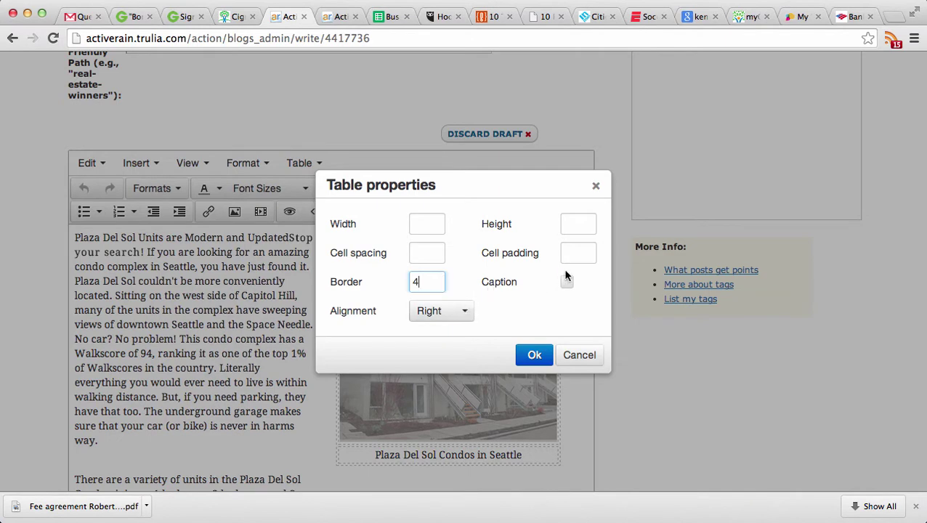
left_click(575, 252)
left_click(534, 356)
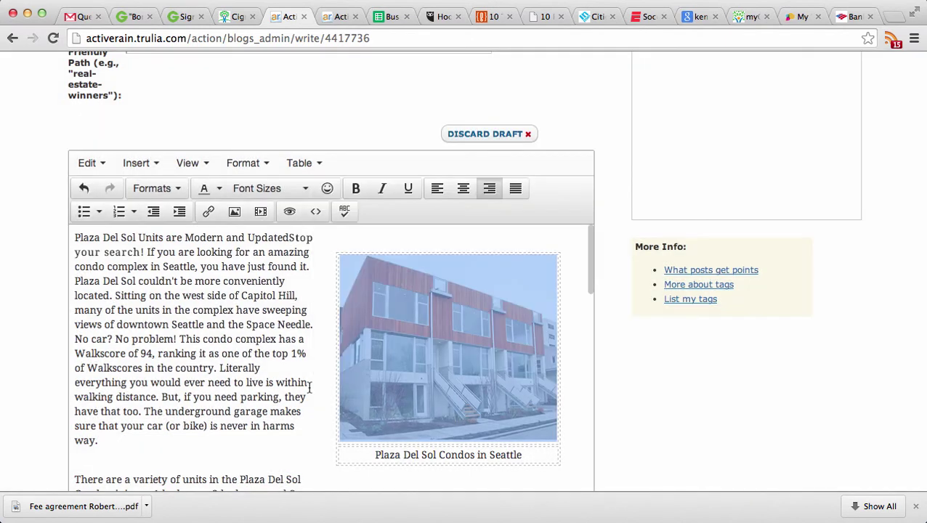
left_click(263, 379)
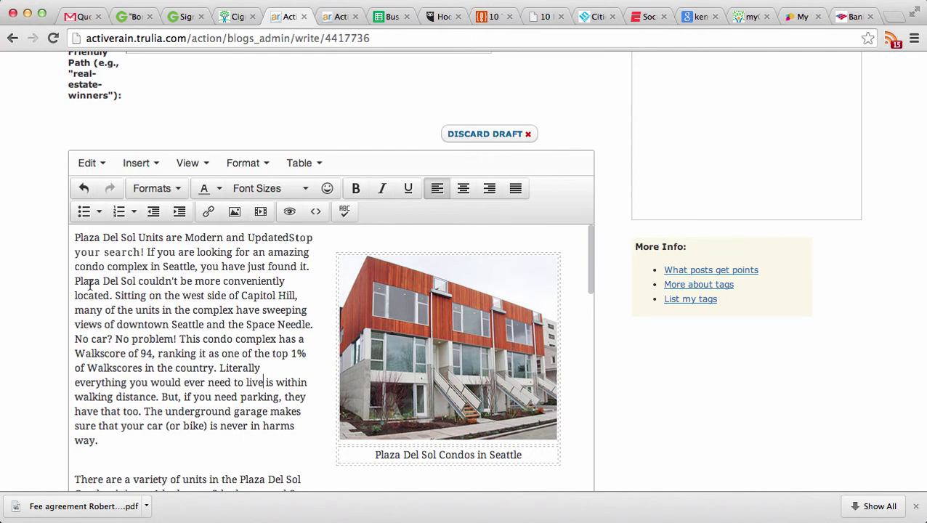
scroll(44, 290, "down", 10)
- Post the updated blog entry, accepting the copyright notice
scroll(44, 291, "down", 4)
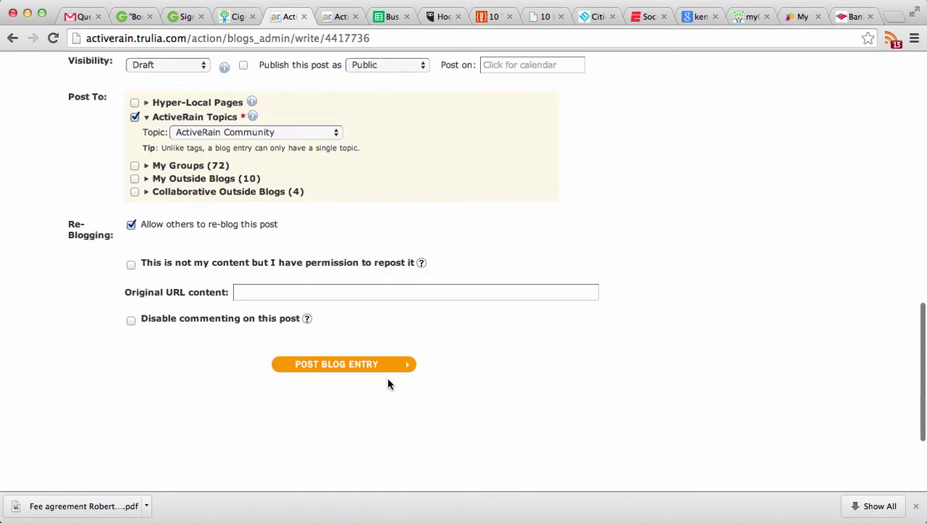
left_click(355, 362)
left_click(570, 238)
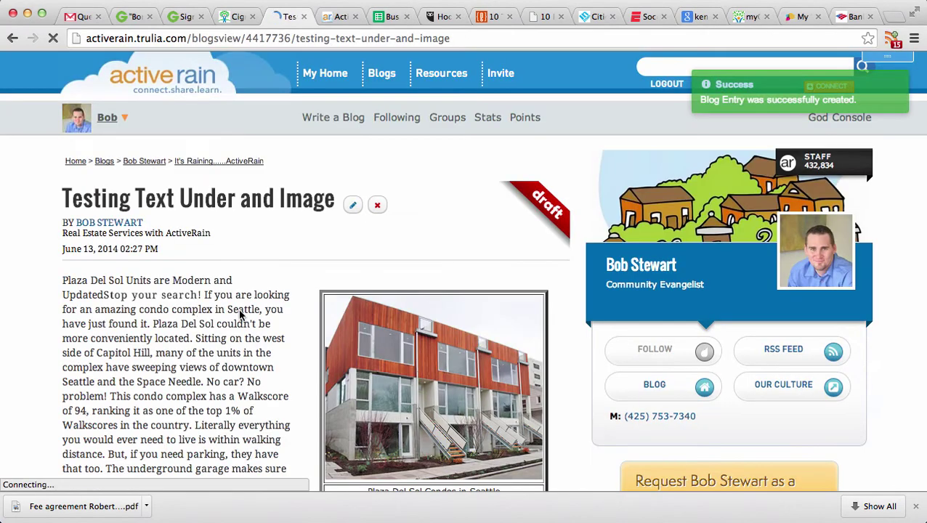
- Review the published post's bordered photo and its caption text
scroll(171, 308, "down", 2)
scroll(171, 307, "down", 3)
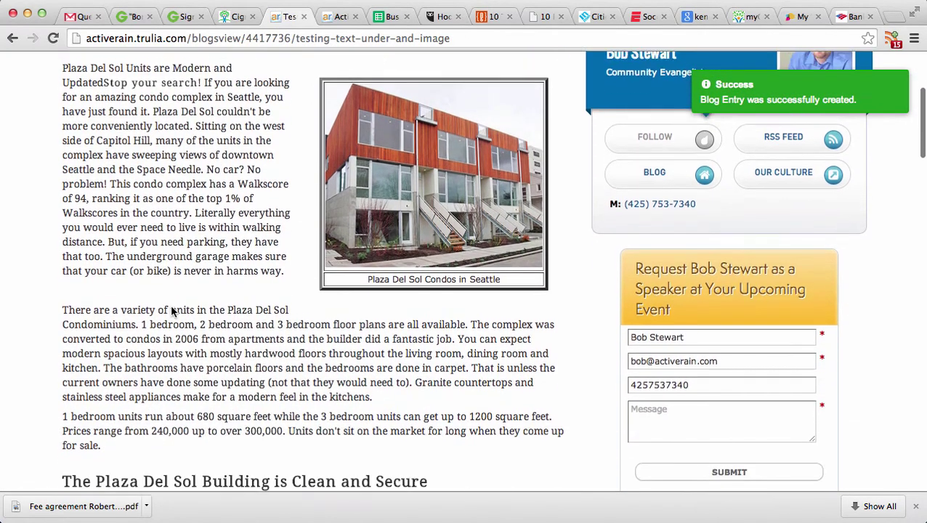
scroll(171, 308, "up", 1)
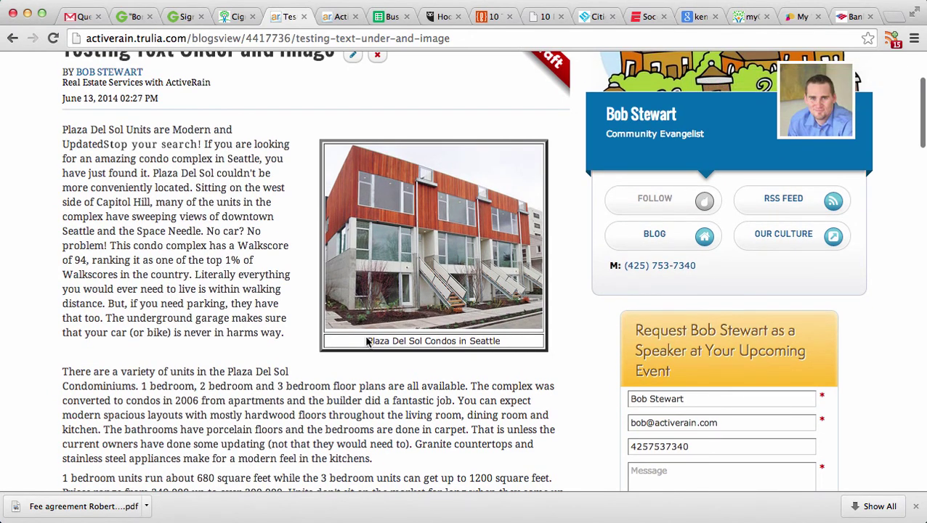
left_click_drag(367, 341, 517, 343)
left_click(484, 365)
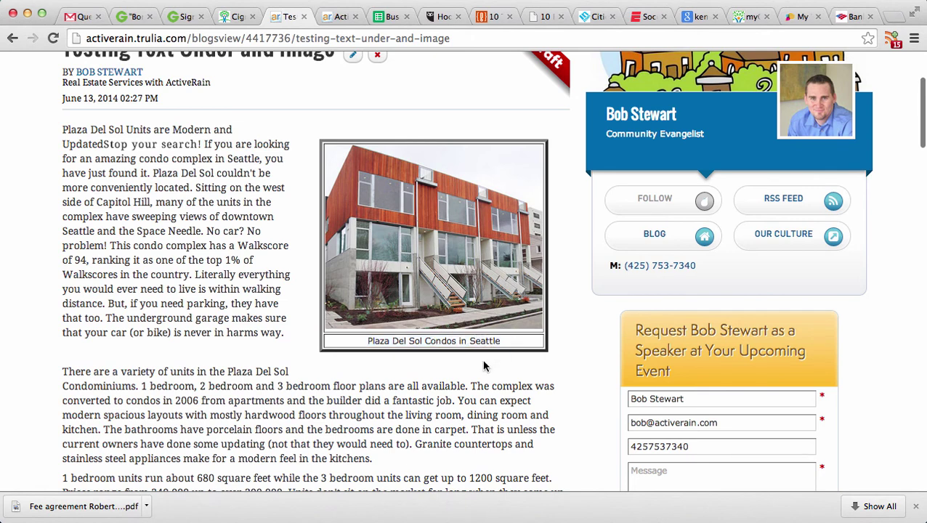